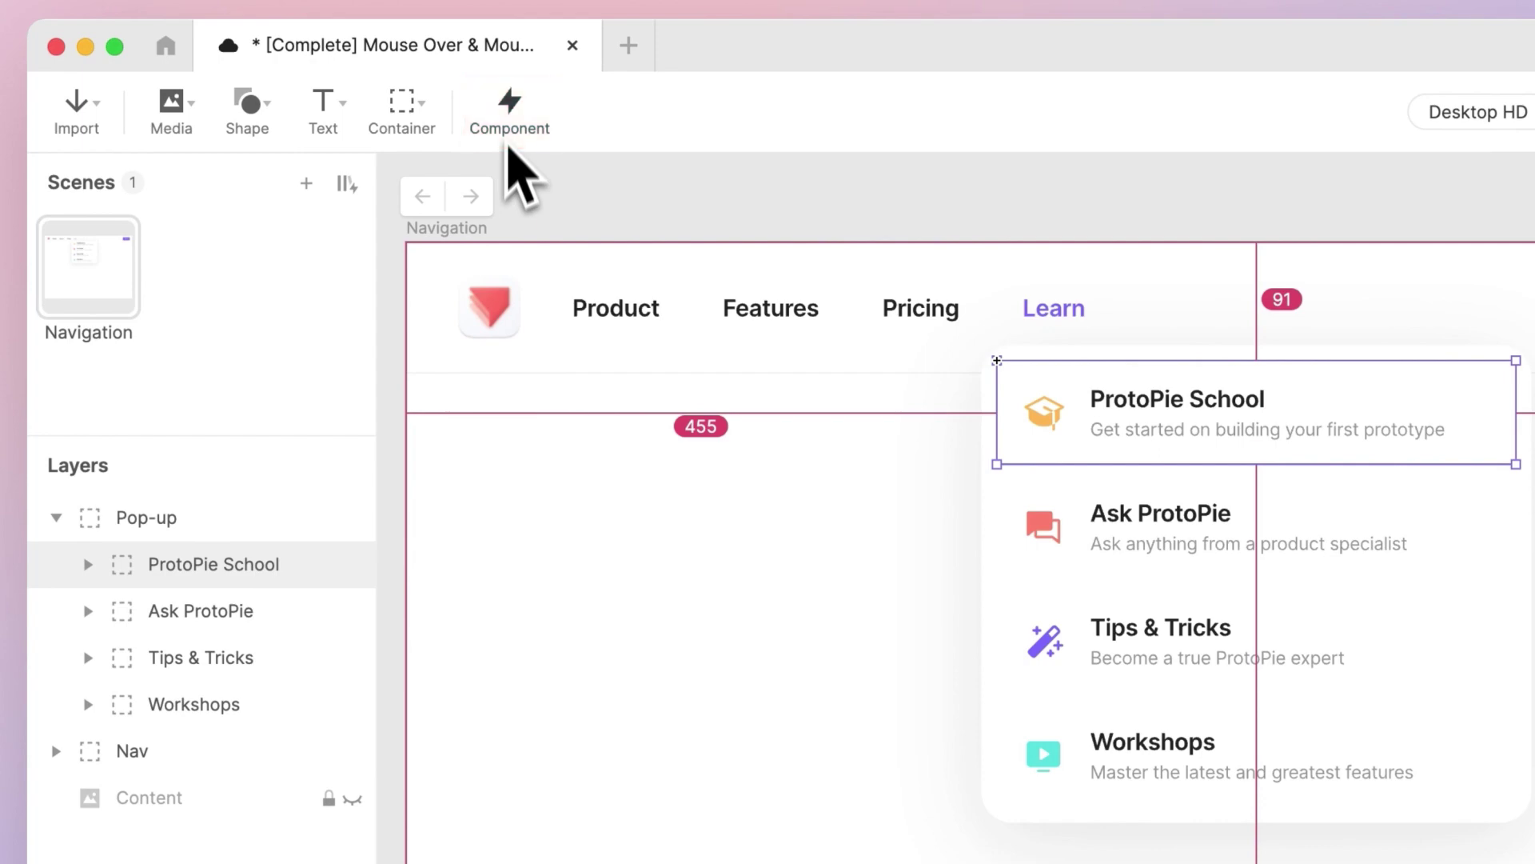
Step: Make the ProtoPie School item a component and rename it 'List Item' in the Components panel
click(508, 126)
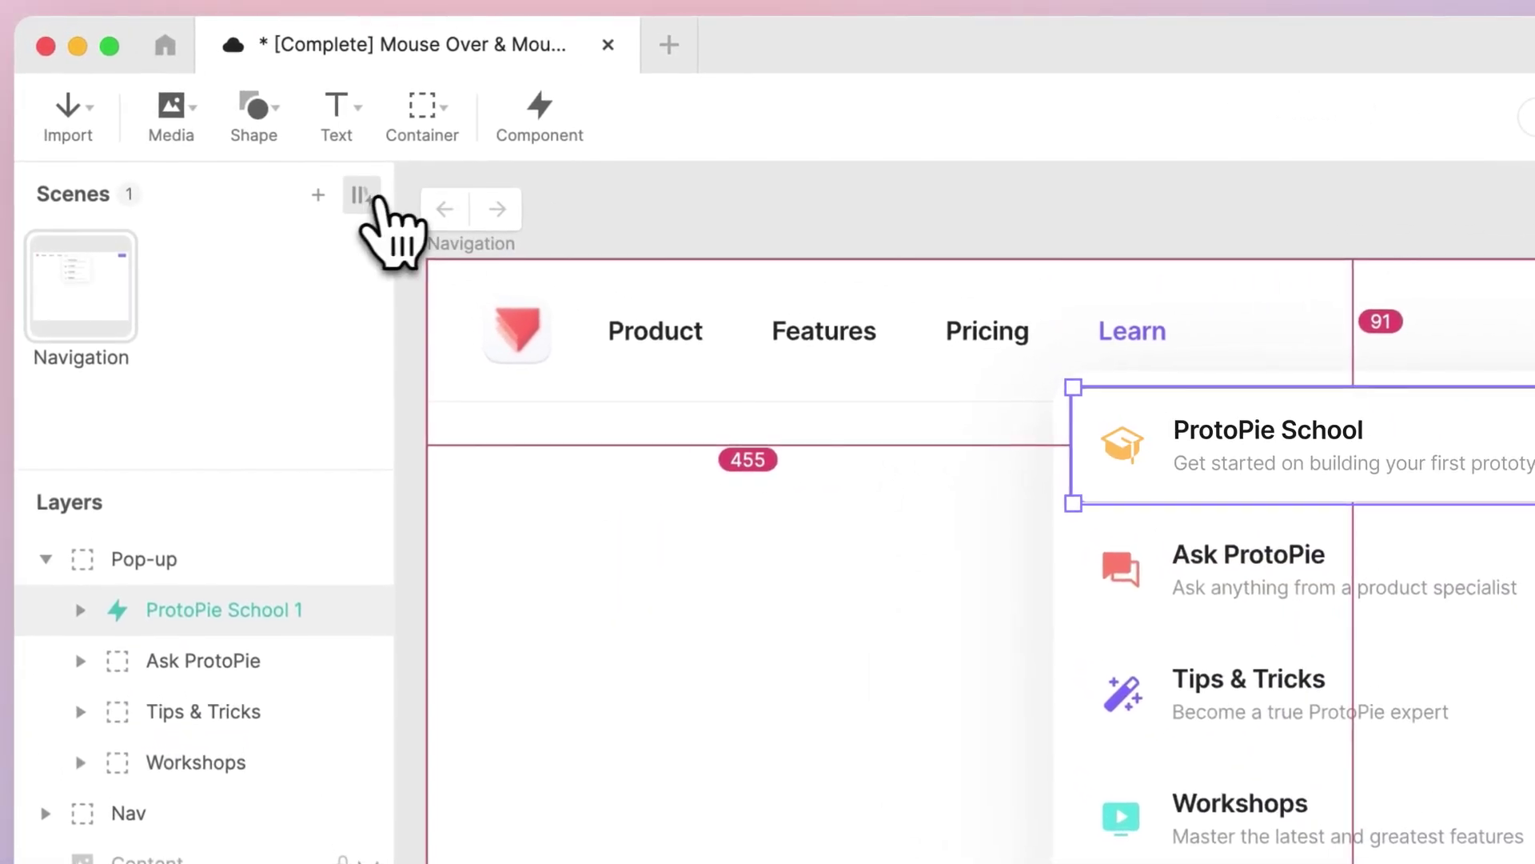
click(353, 191)
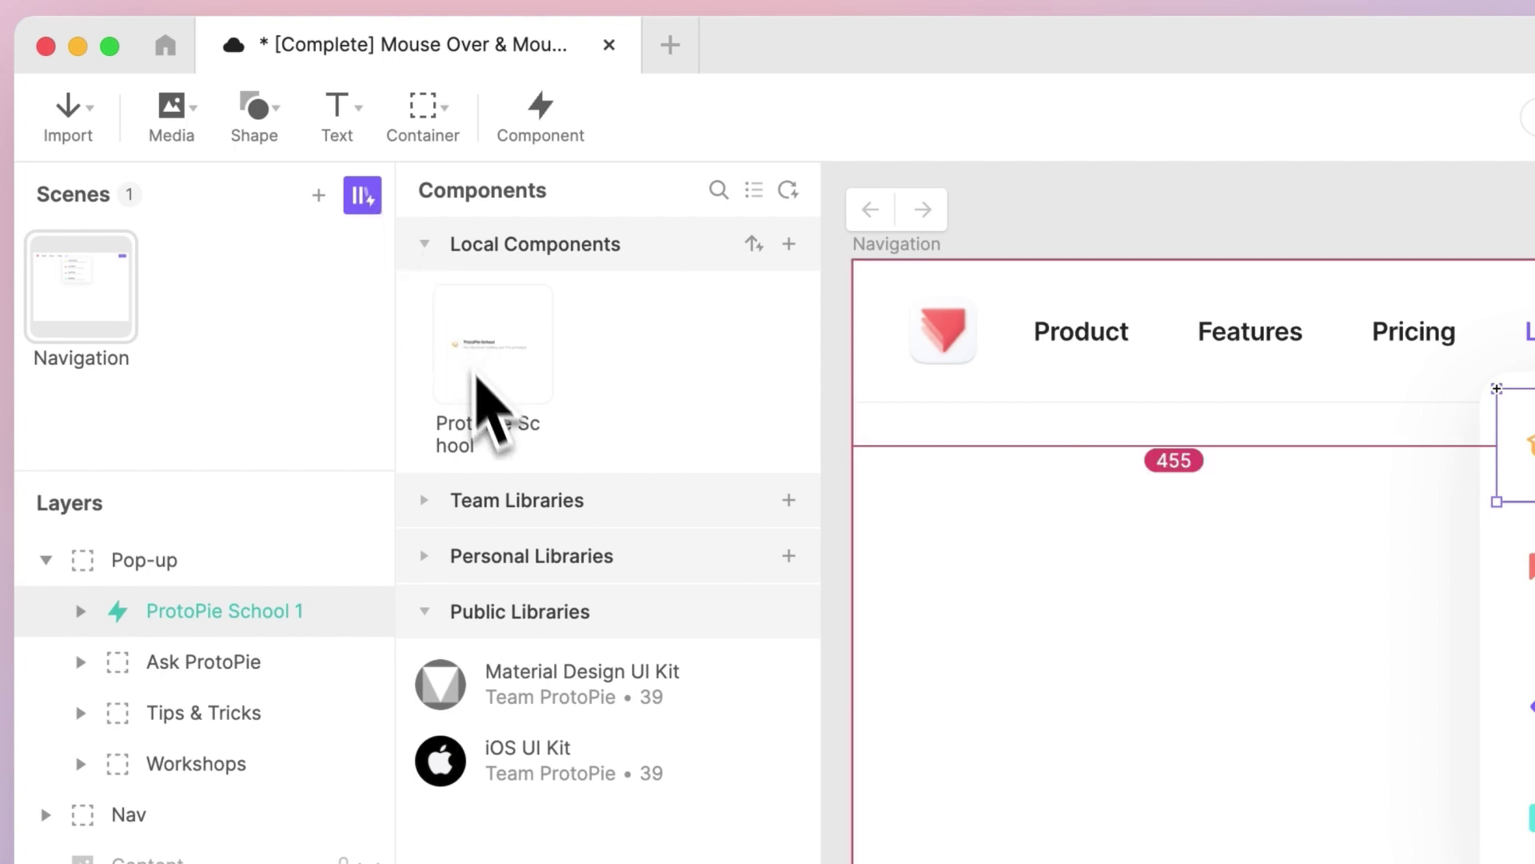
click(486, 448)
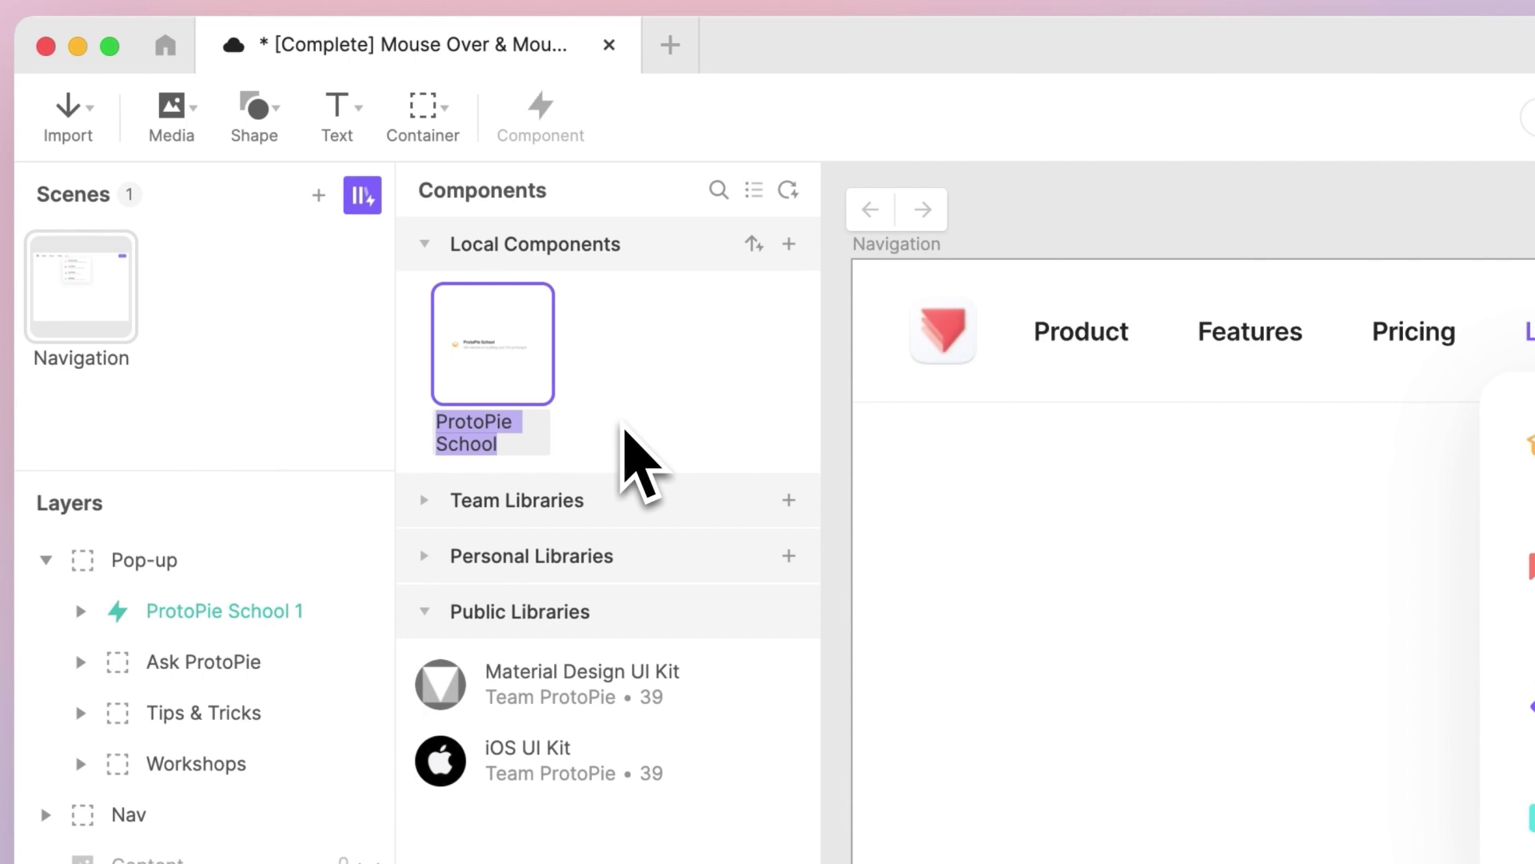
text(List Item)
key(Return)
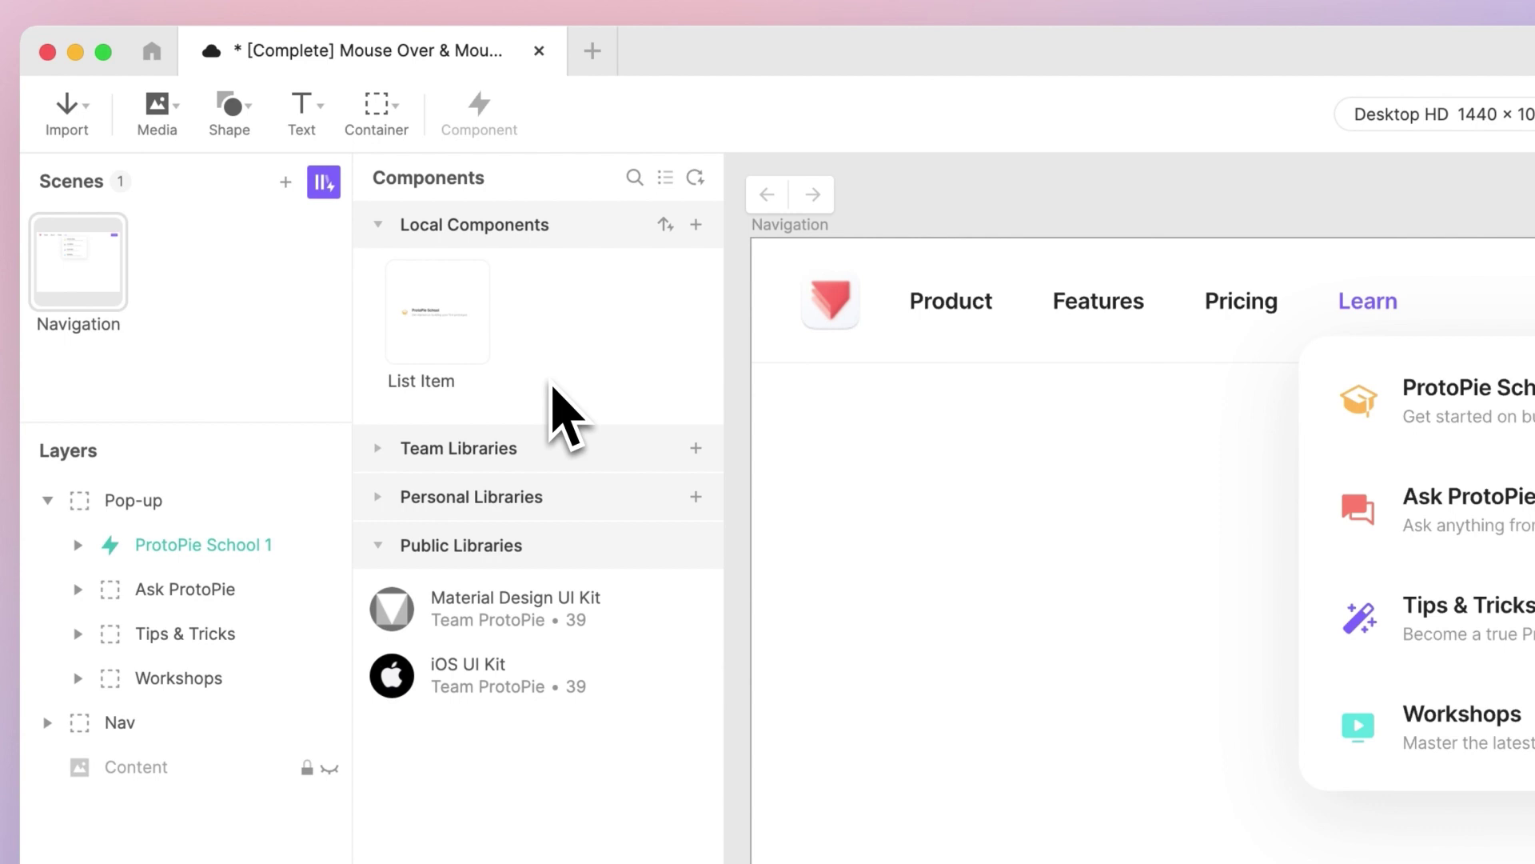
Step: Drop a List Item instance from Local Components onto the canvas below the navigation bar
drag(480, 344, 1001, 778)
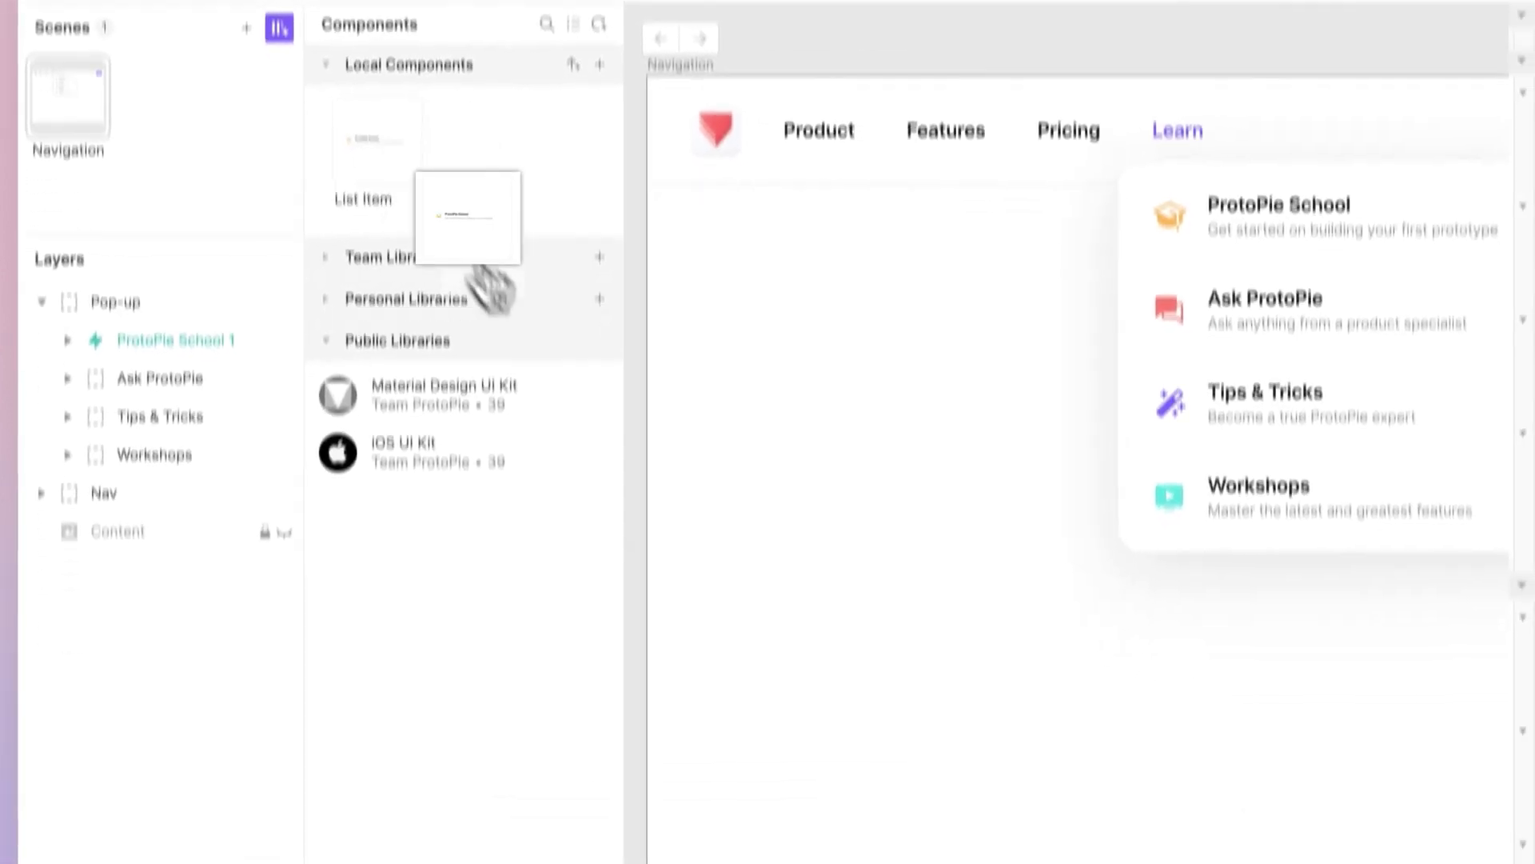
drag(832, 460, 836, 464)
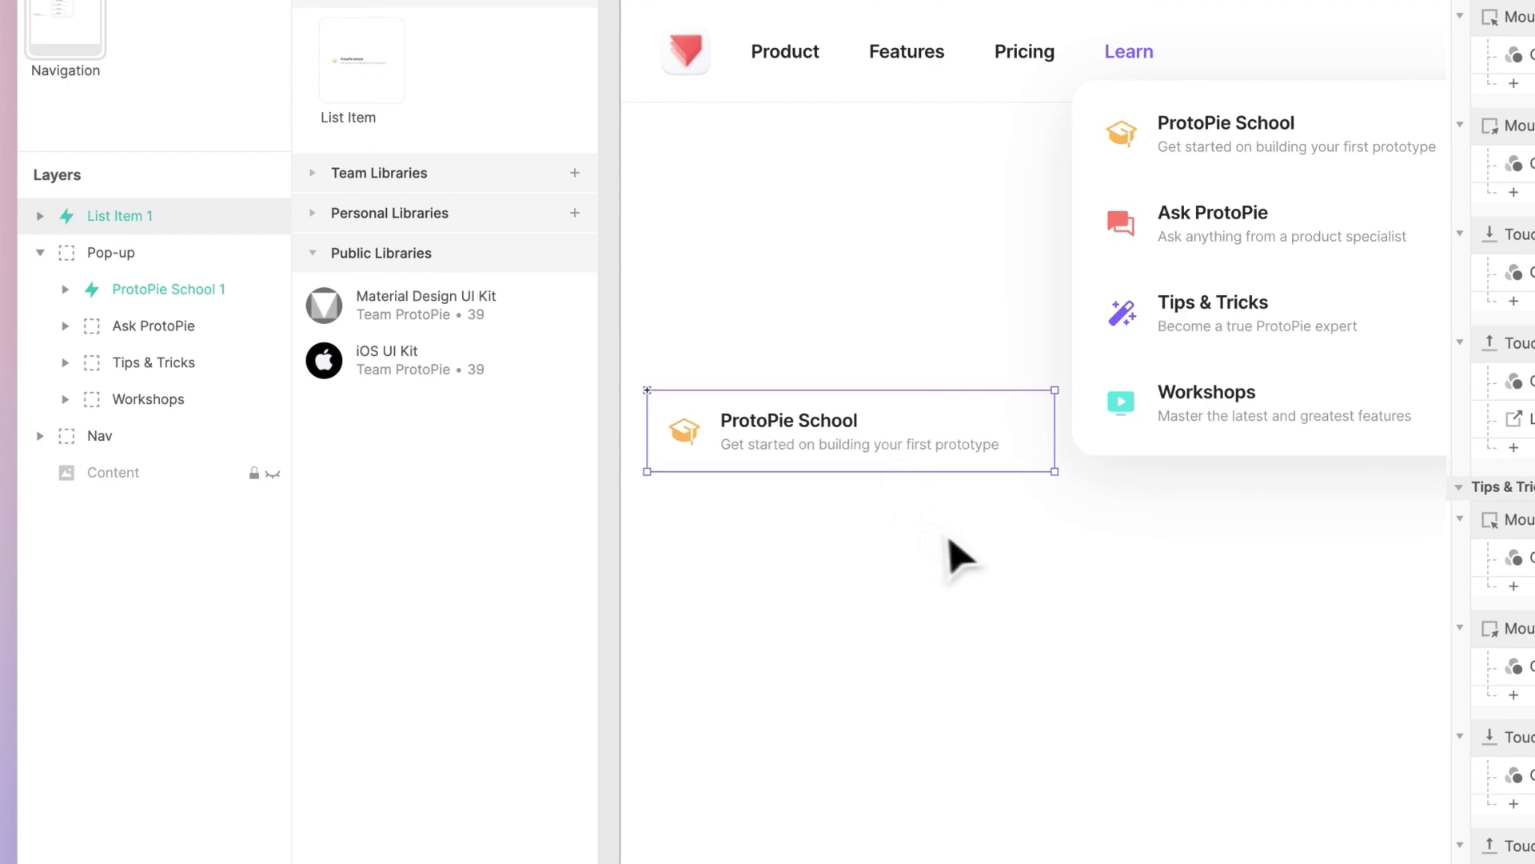
click(1364, 61)
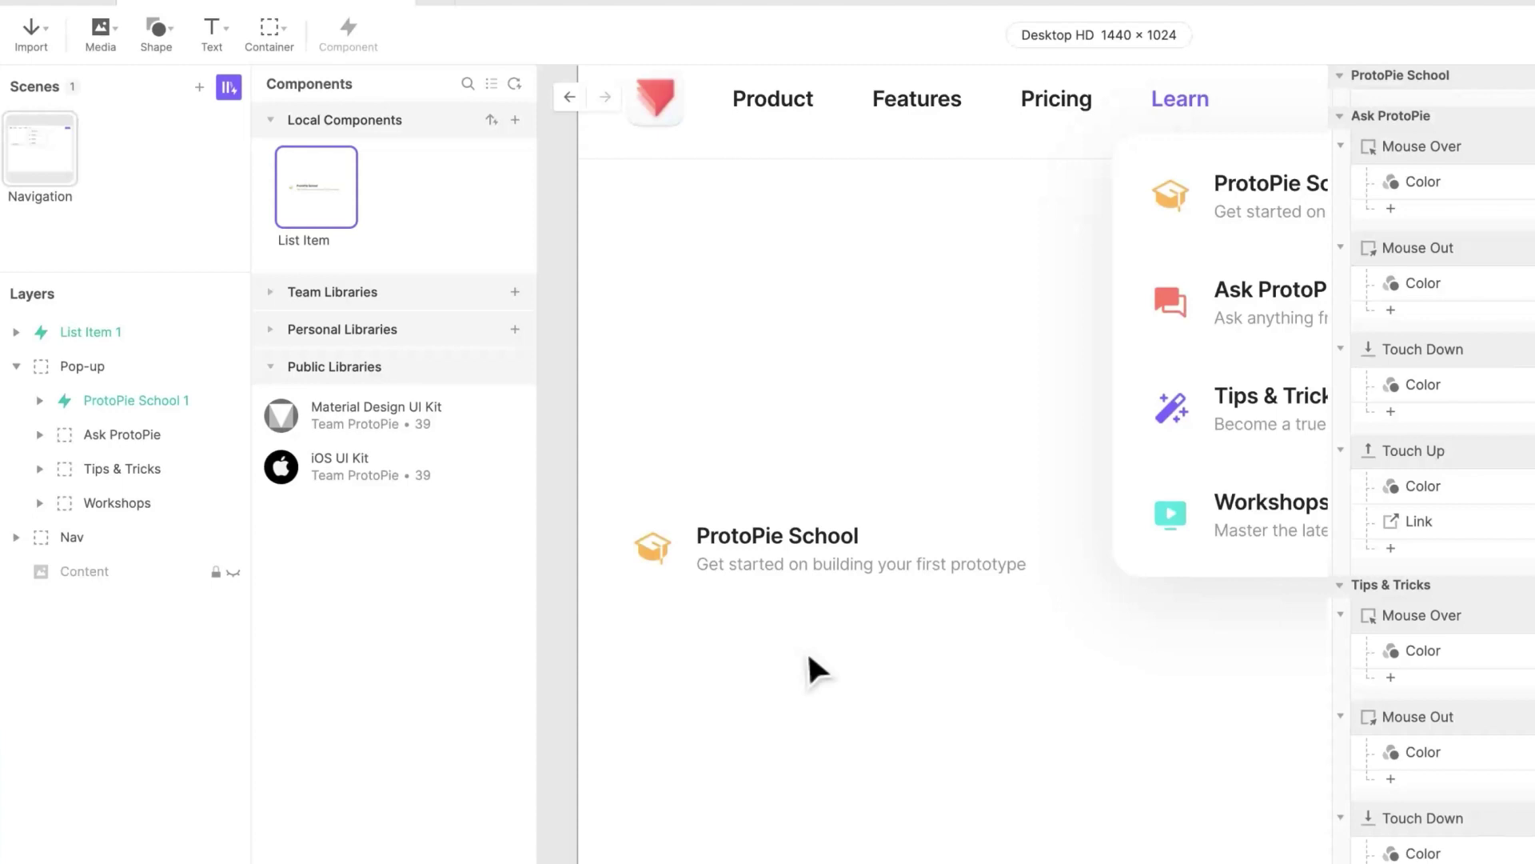
Step: Add second and third List Item instances and align all three in a left-aligned column
drag(345, 243, 872, 688)
drag(315, 188, 852, 824)
shift+click(852, 688)
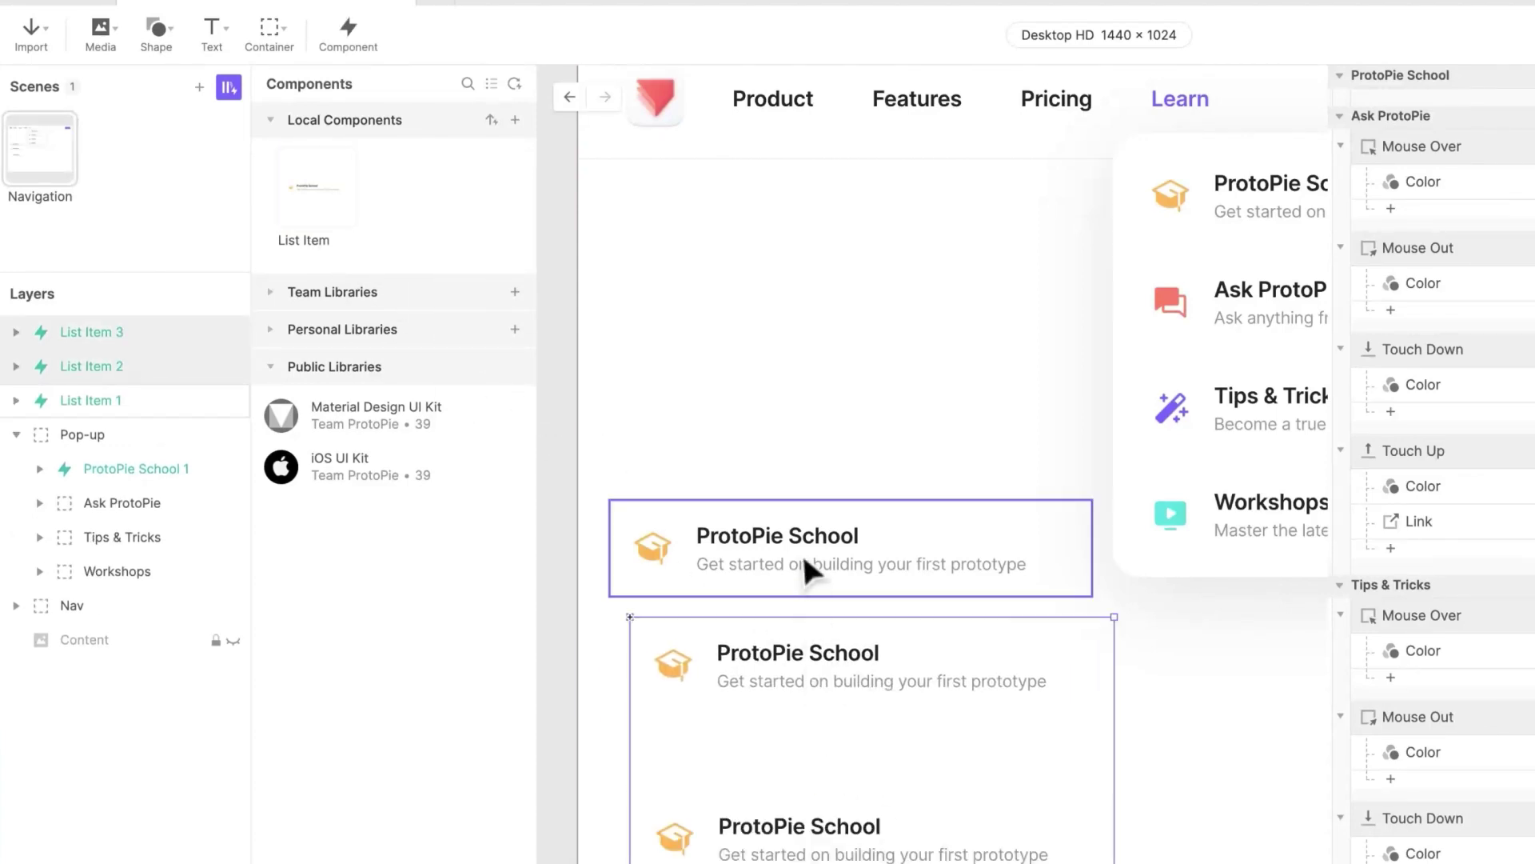
drag(757, 851, 703, 800)
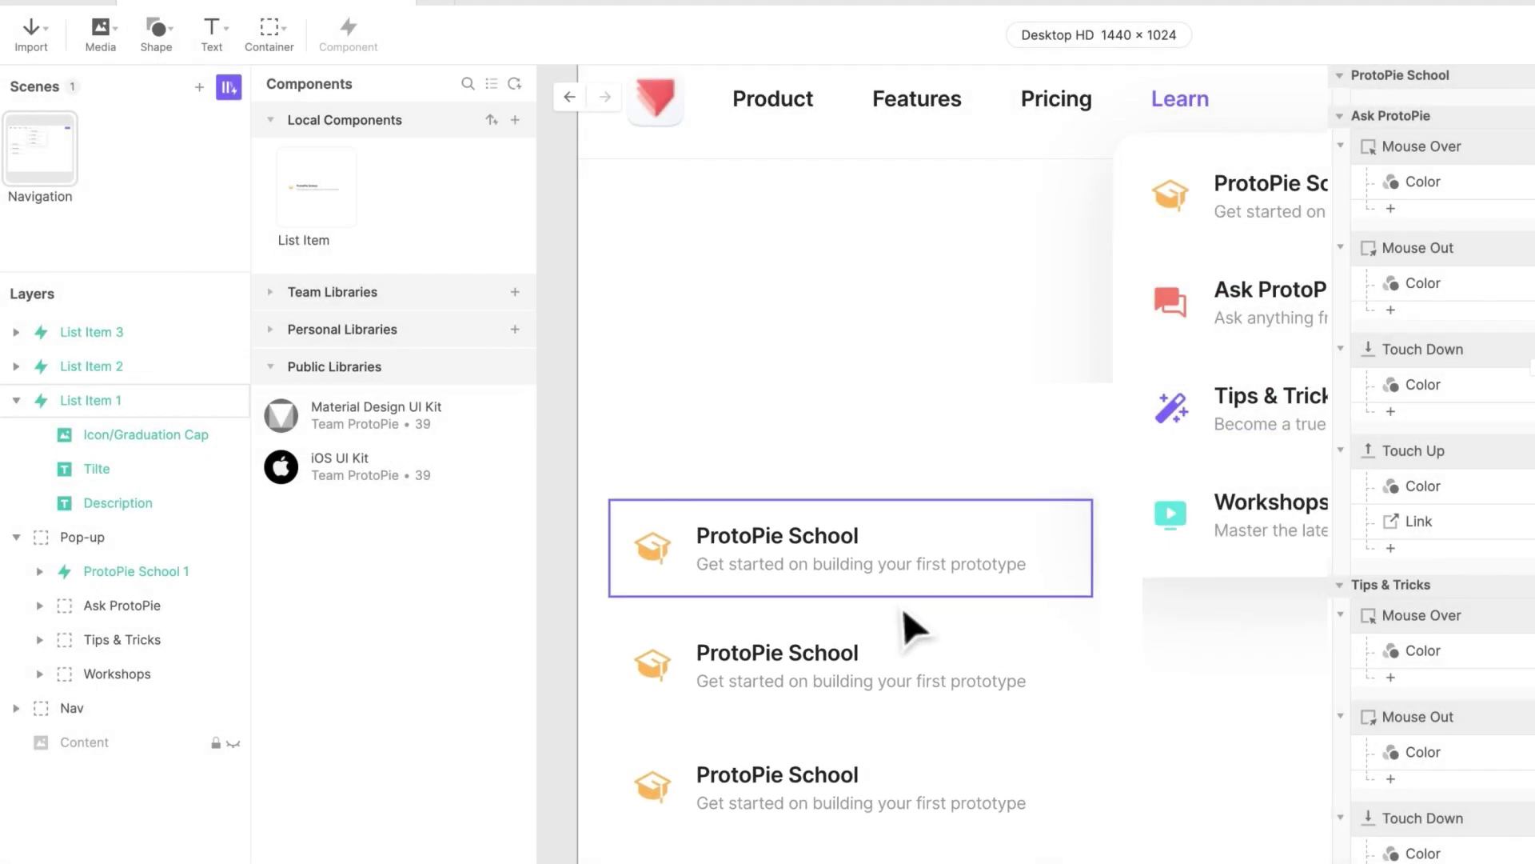
Step: Enter Edit Mode on the List Item component, centred on the canvas
click(895, 579)
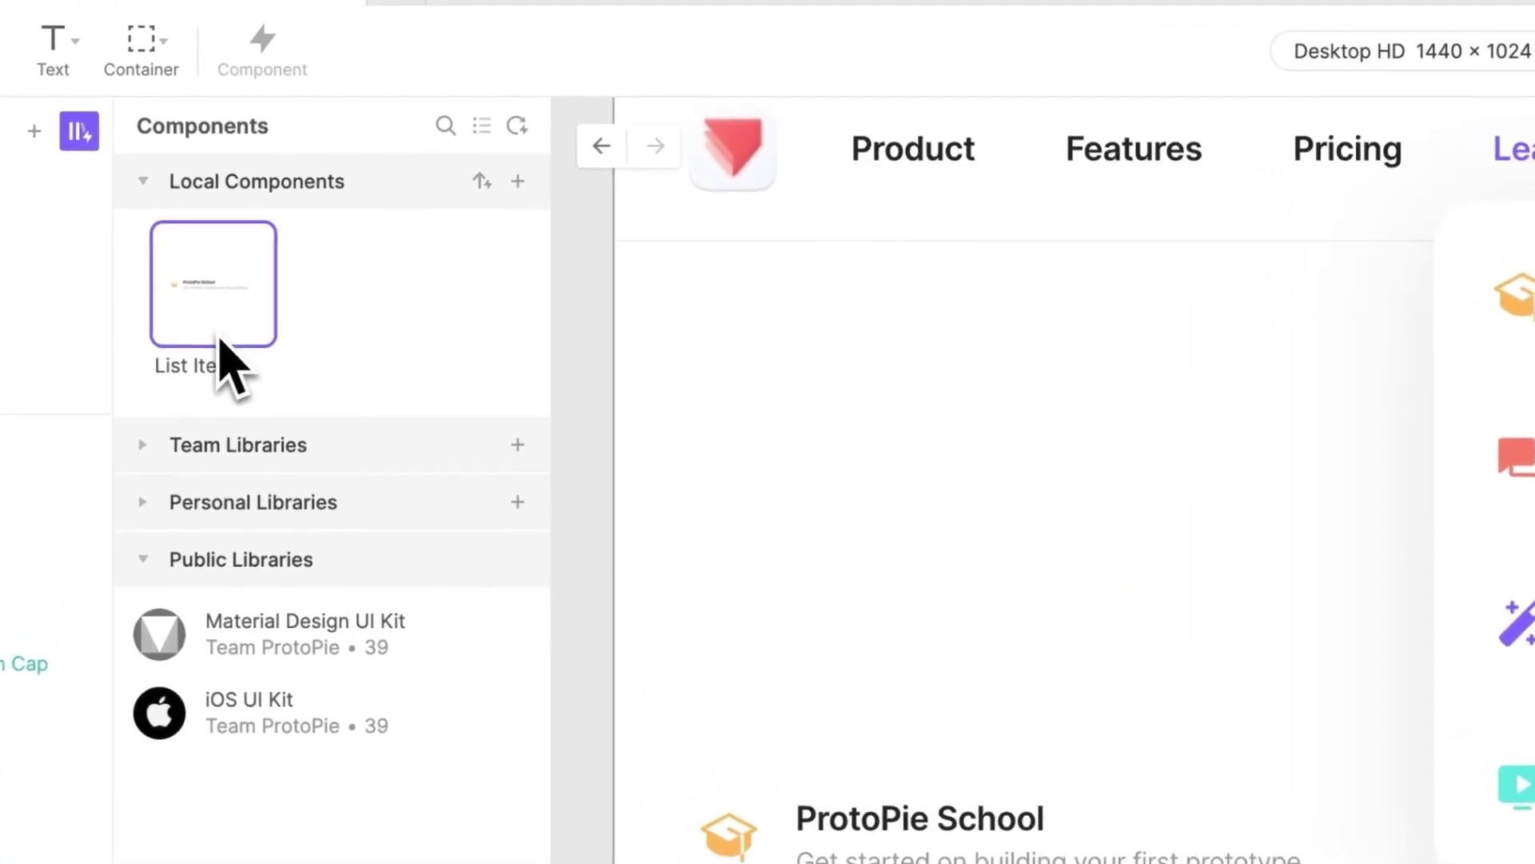
double_click(209, 320)
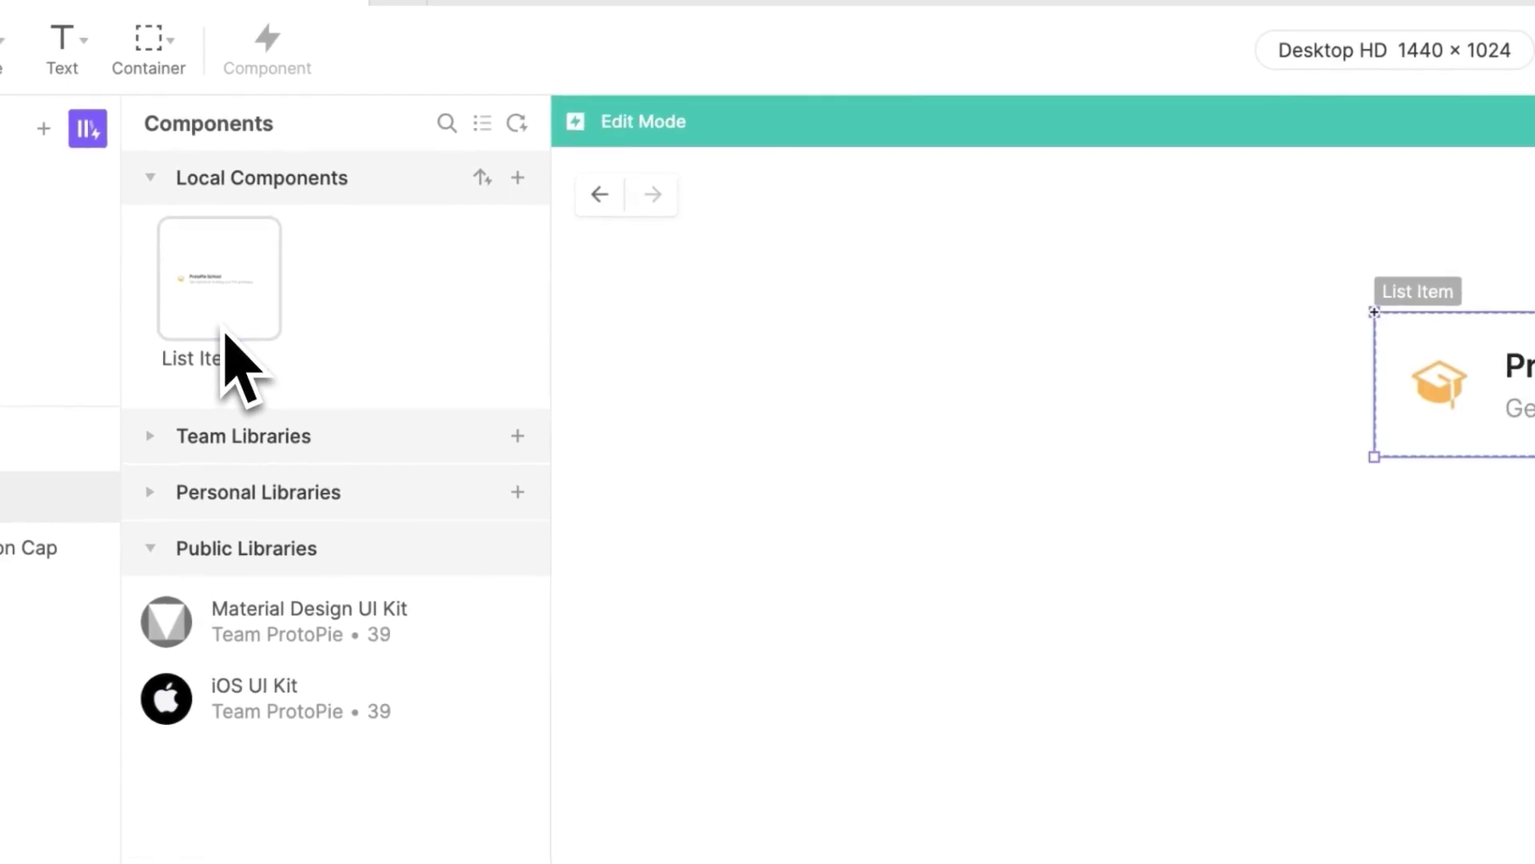
drag(1226, 688, 948, 776)
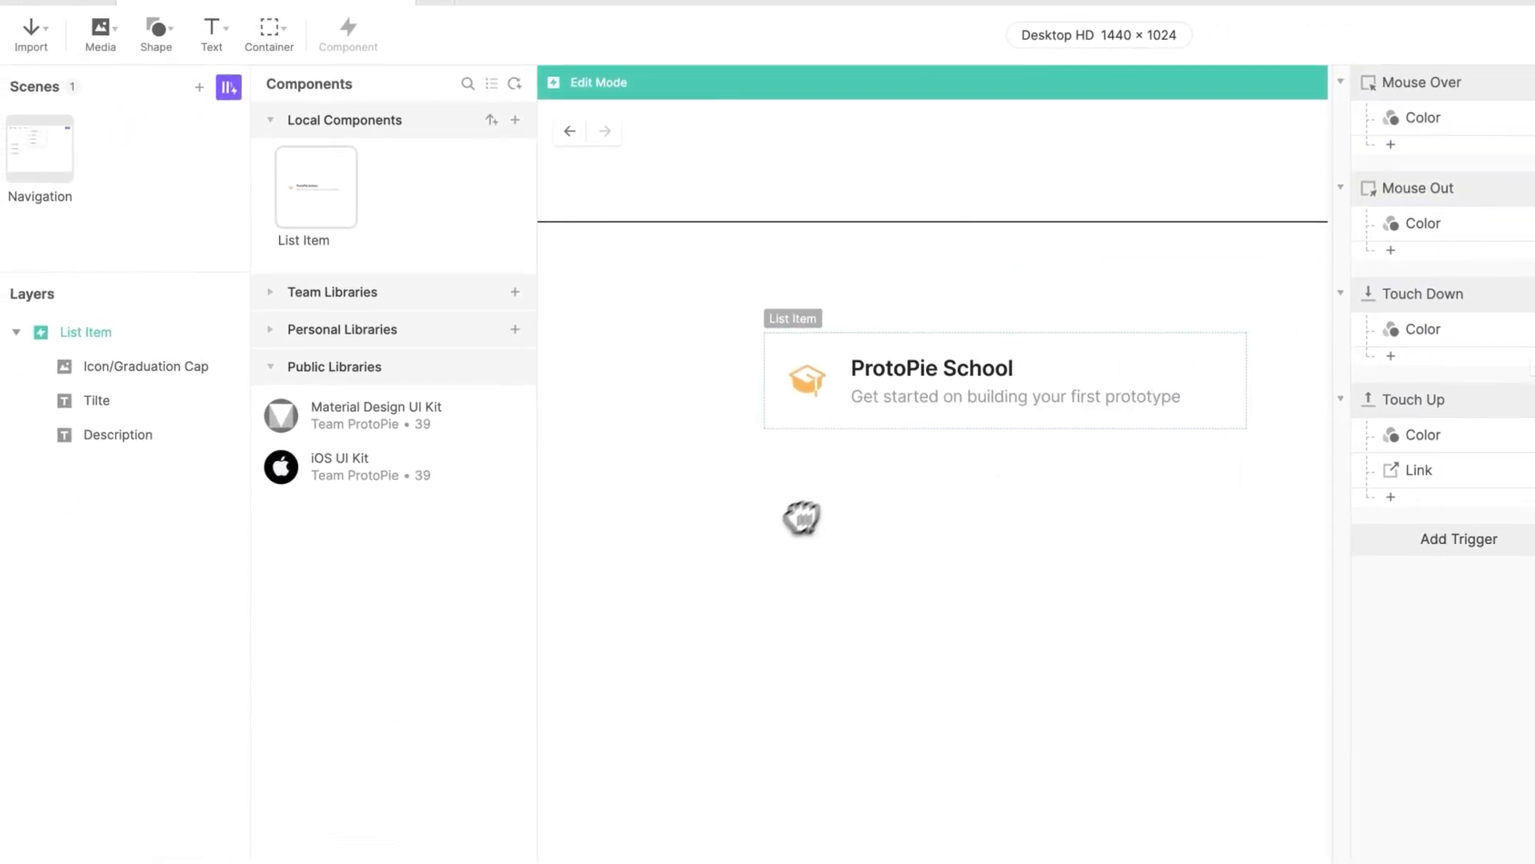
drag(801, 519, 770, 566)
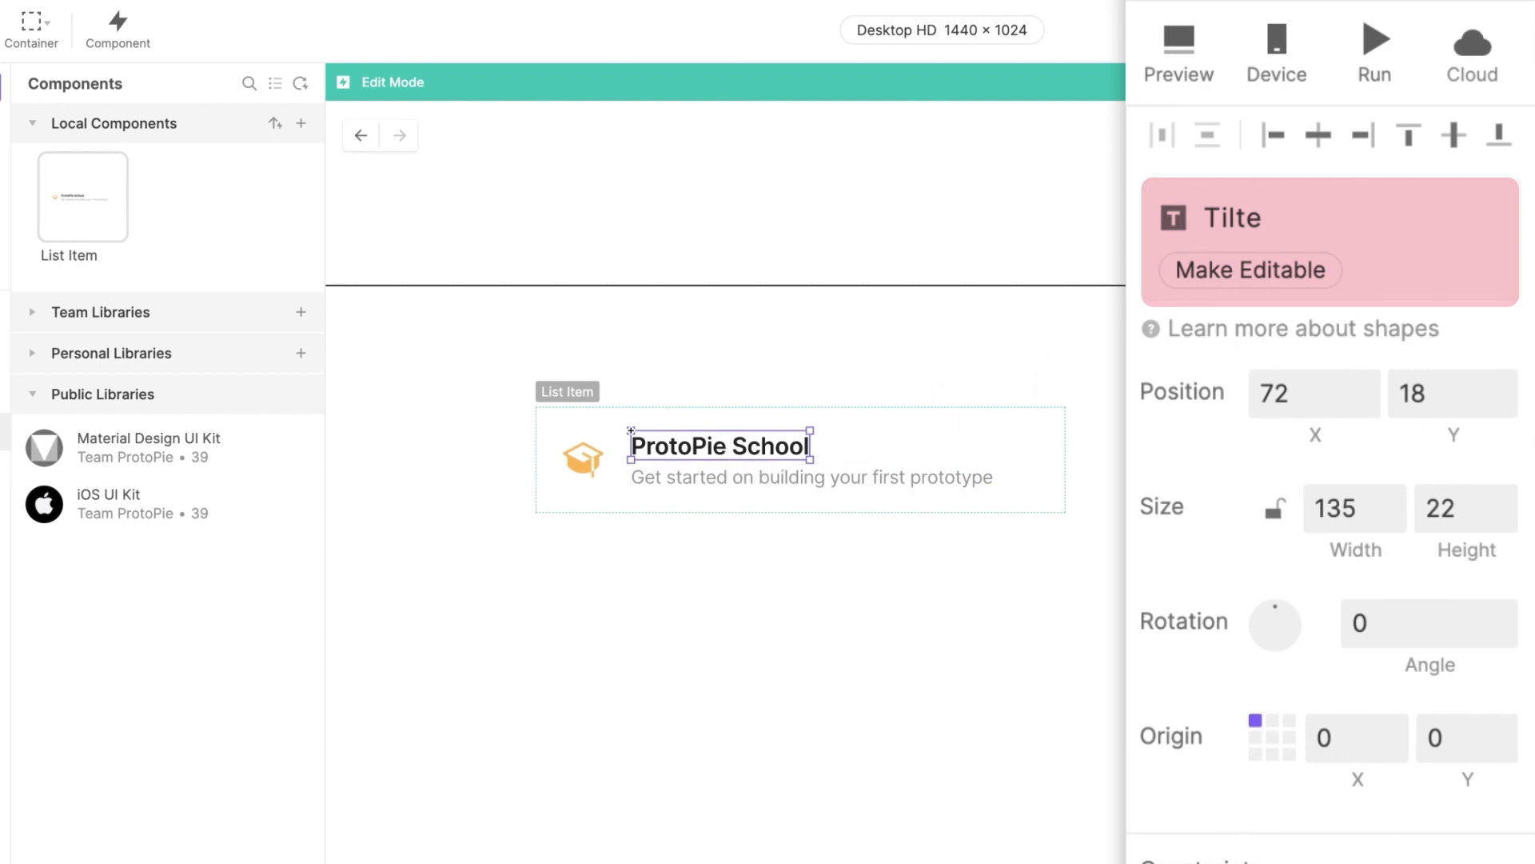
Step: Make the title and description text layers editable in instances
click(1193, 272)
click(856, 480)
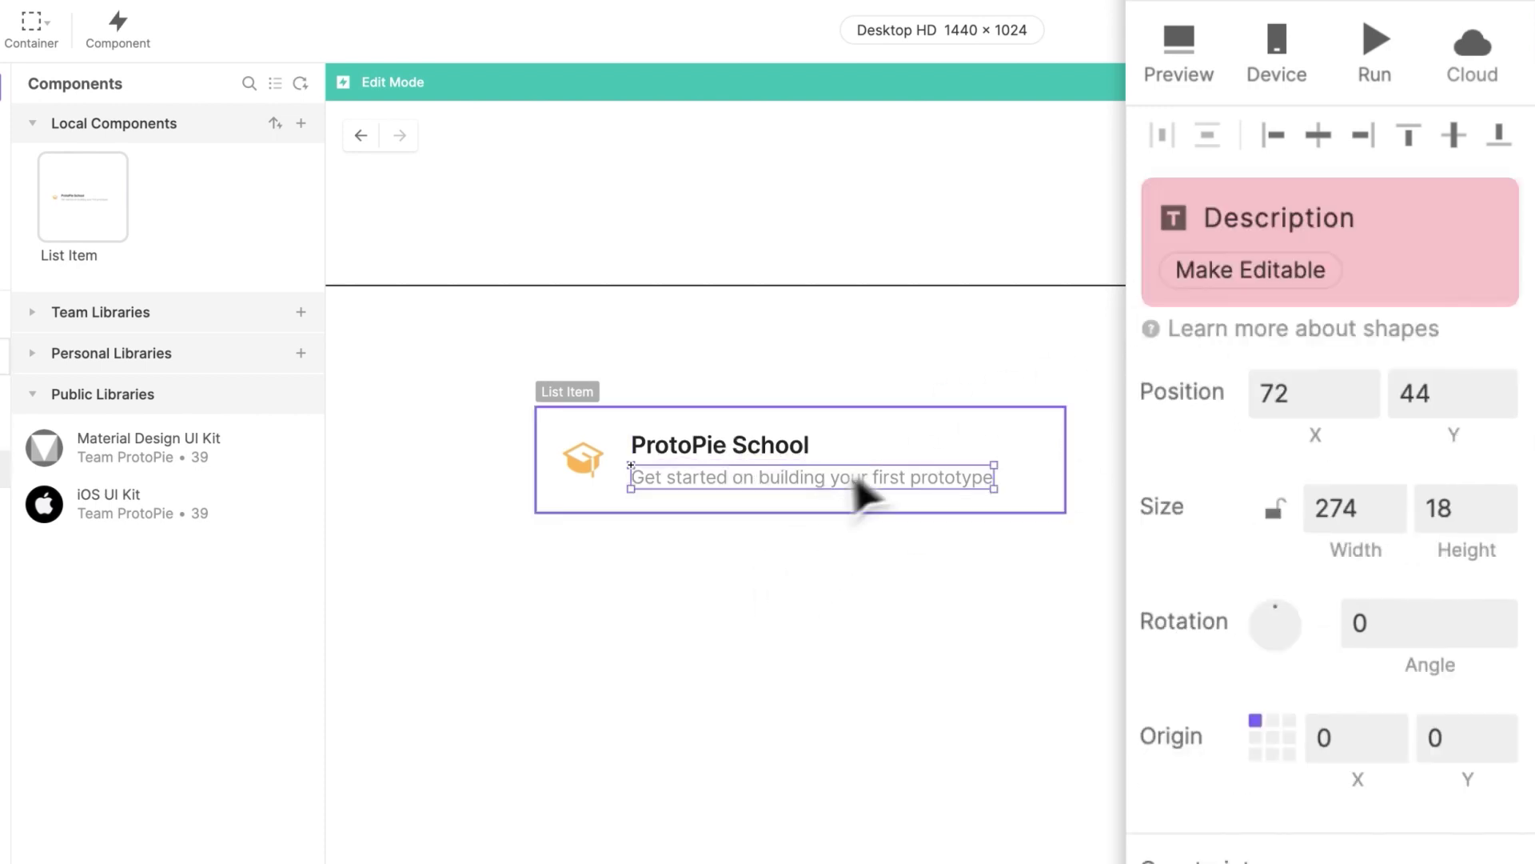
click(1219, 281)
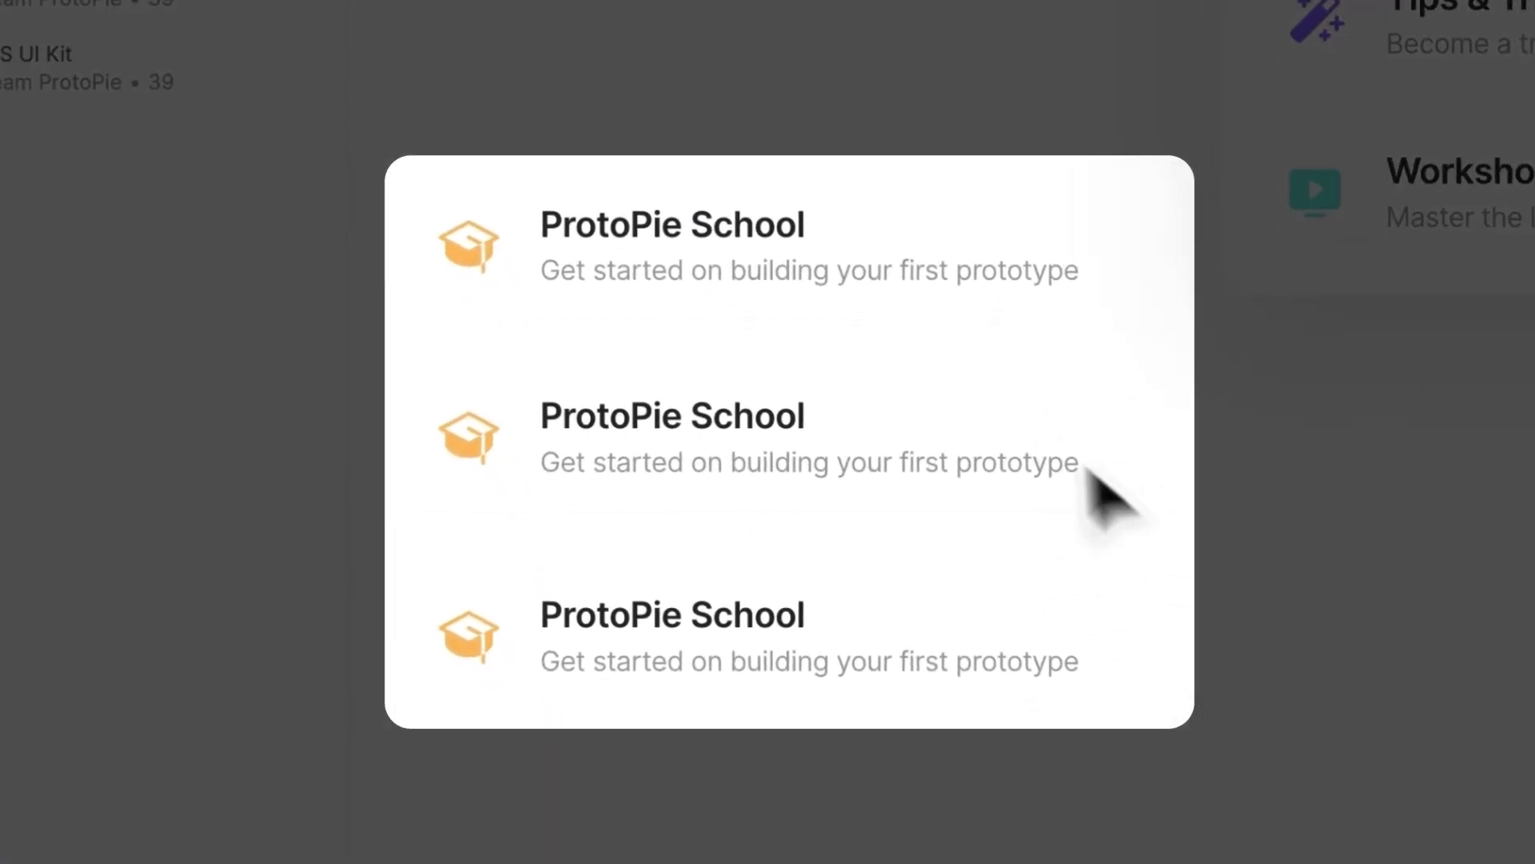
Step: Retitle the first instance 'Ask ProtoPie' and paste in its new description
click(768, 233)
double_click(756, 216)
text(Ask)
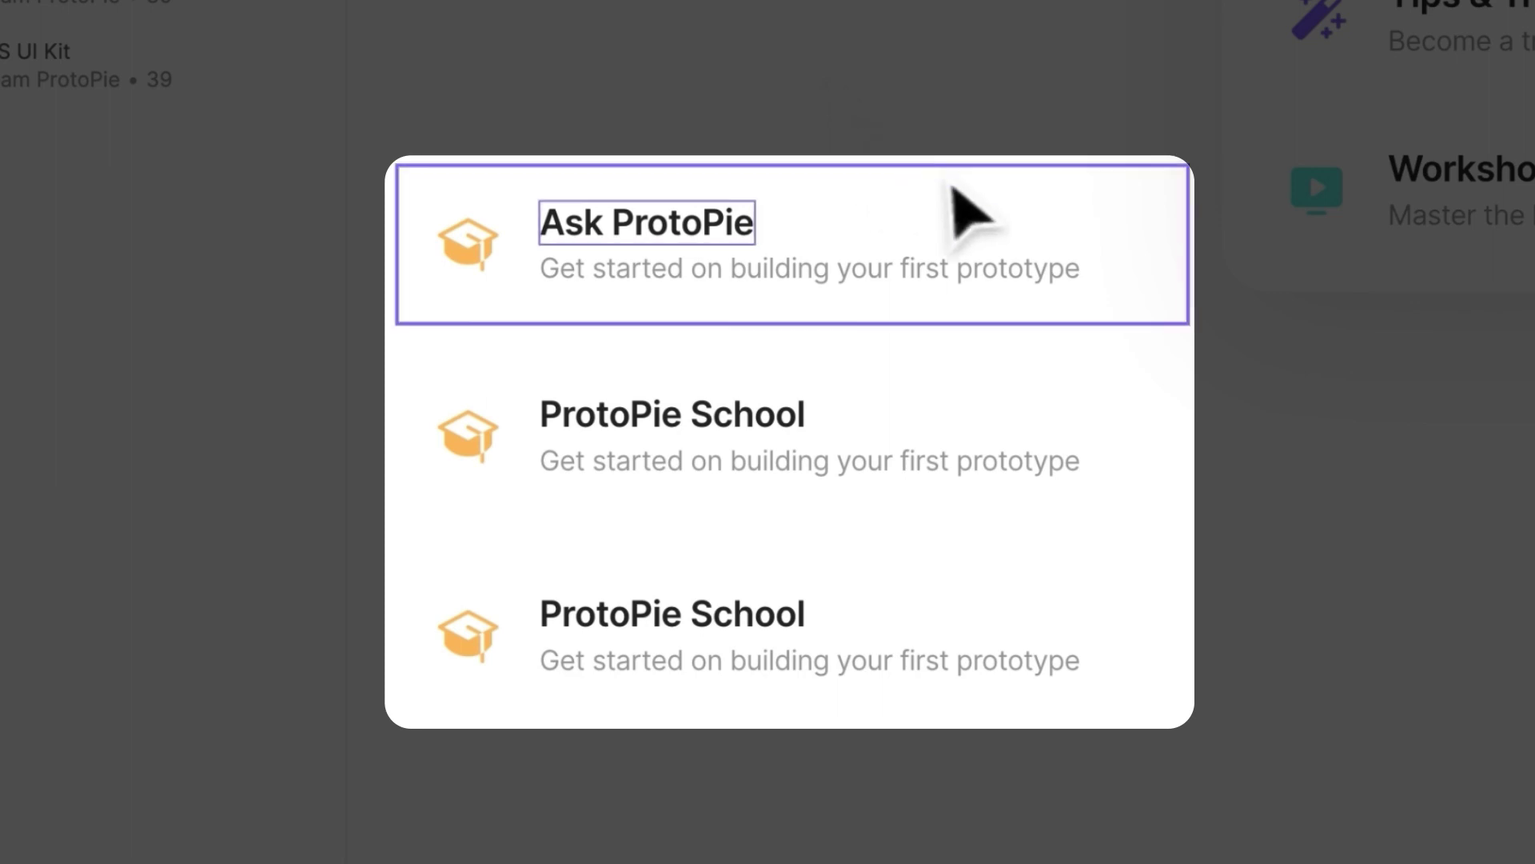
double_click(949, 288)
text(Ask anything from a product specialist)
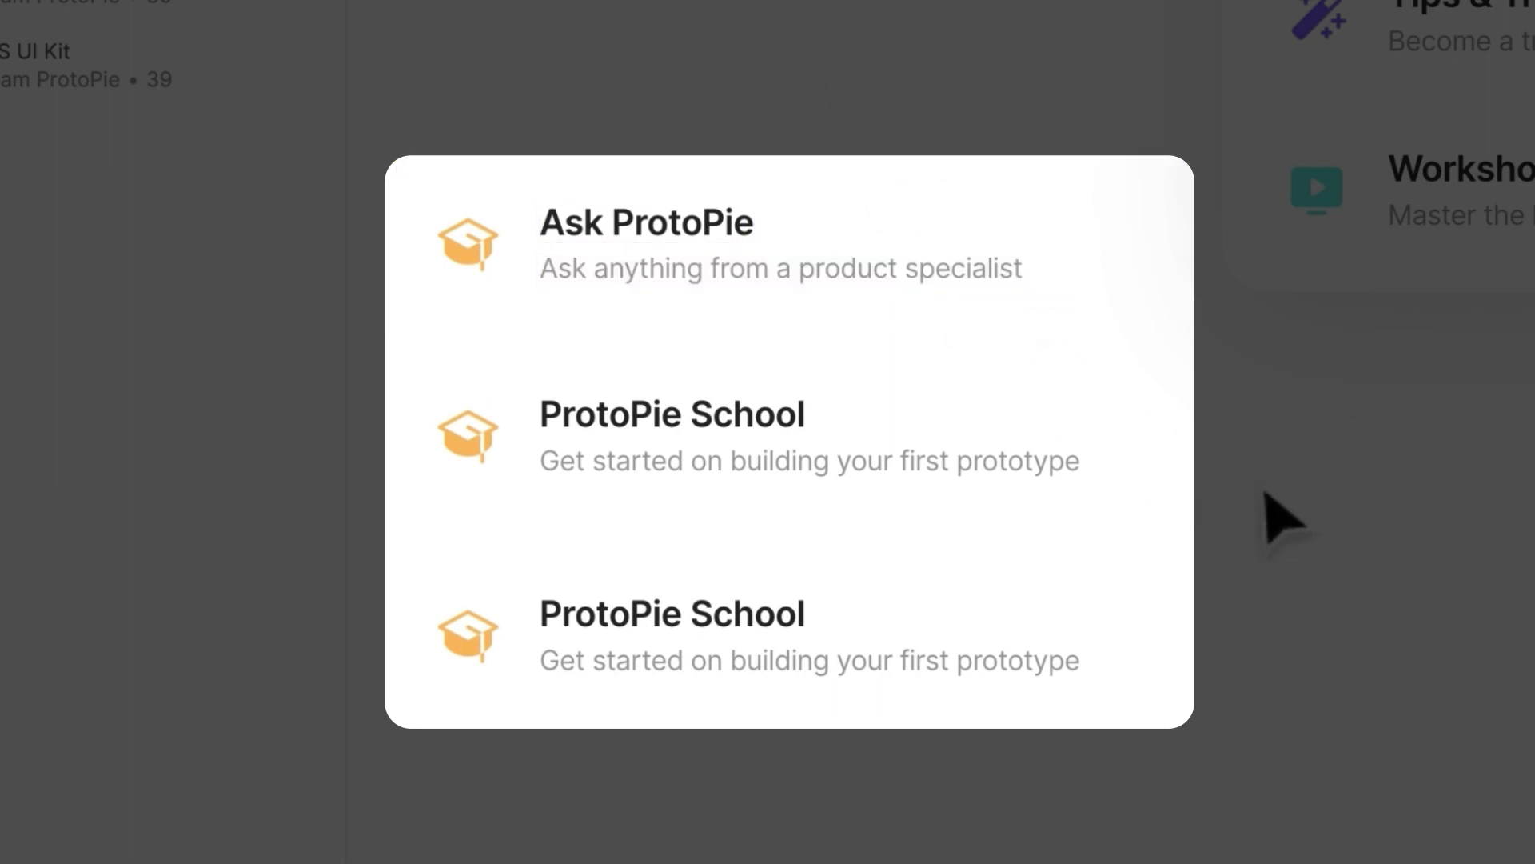
scroll(1072, 496, right, 1)
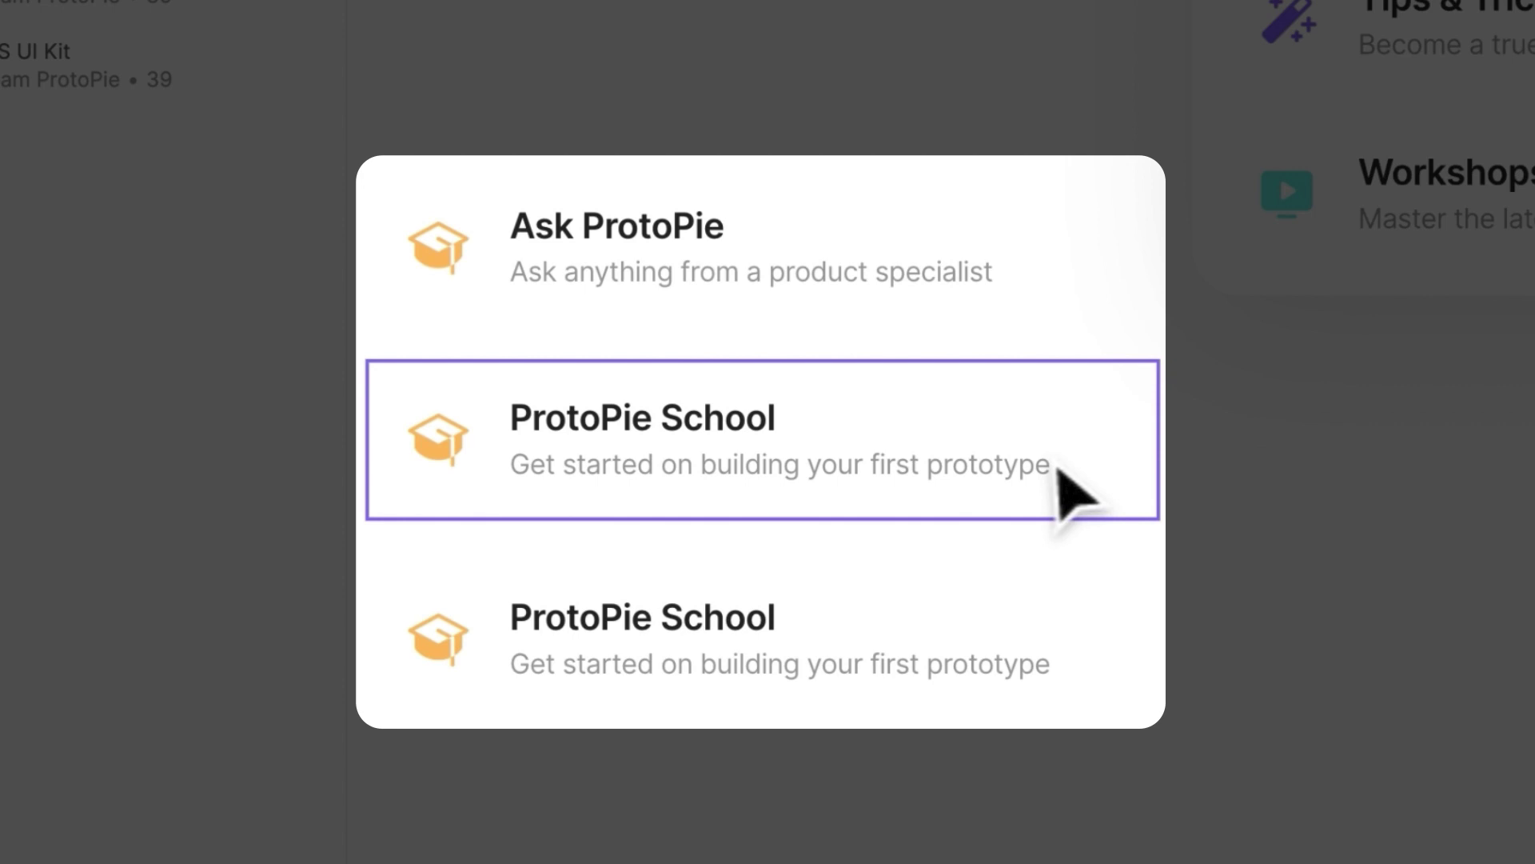
Step: Retitle the middle instance 'Tips & Tricks' with its description, then edit the bottom title
click(600, 448)
double_click(600, 448)
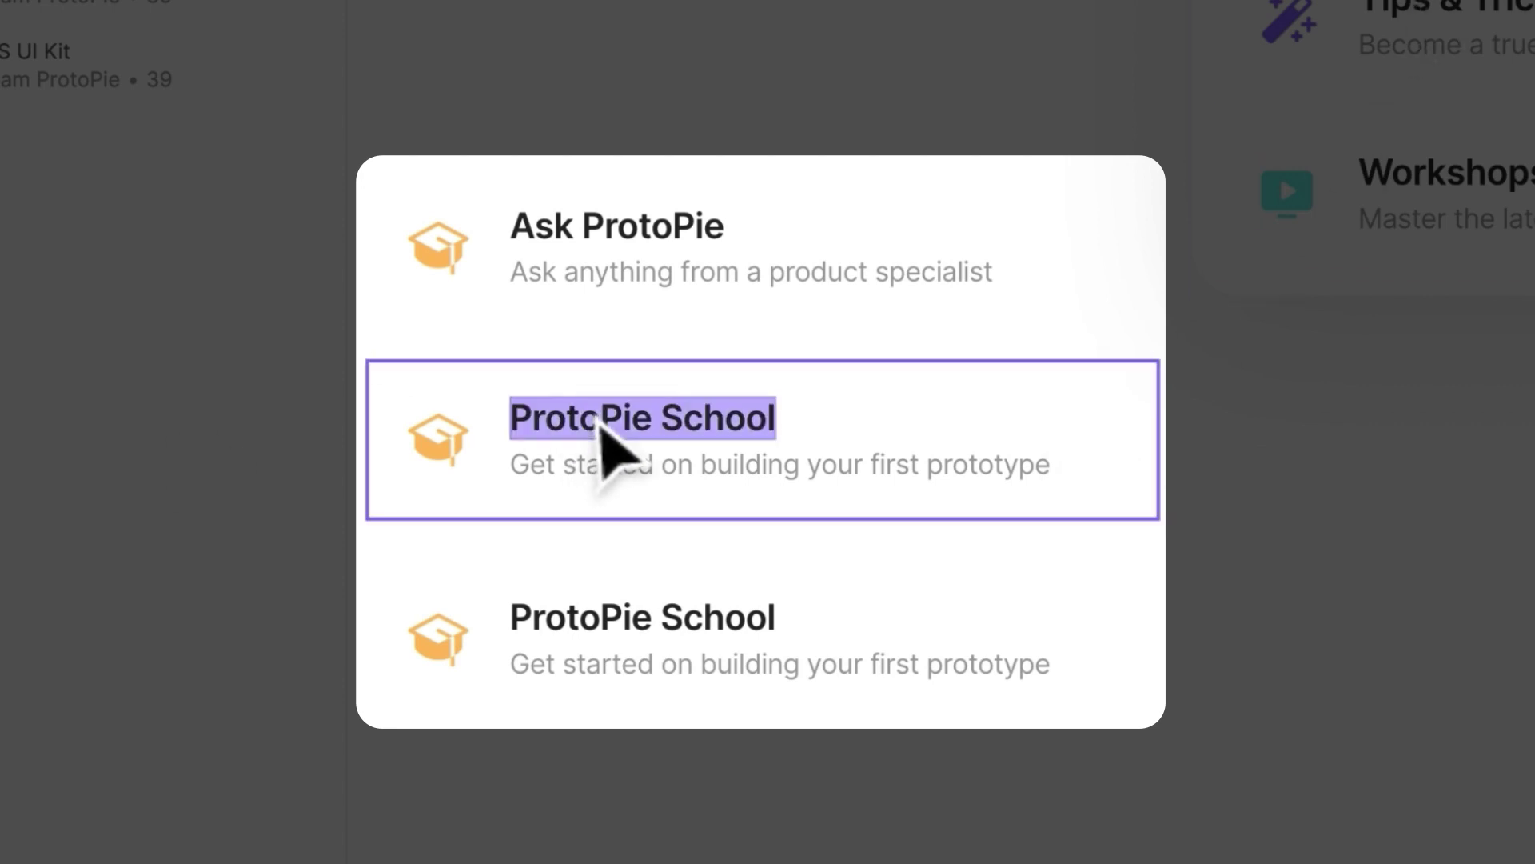
text(Tips & Tricks)
double_click(639, 468)
text(Become a true ProtoPie expert)
double_click(739, 627)
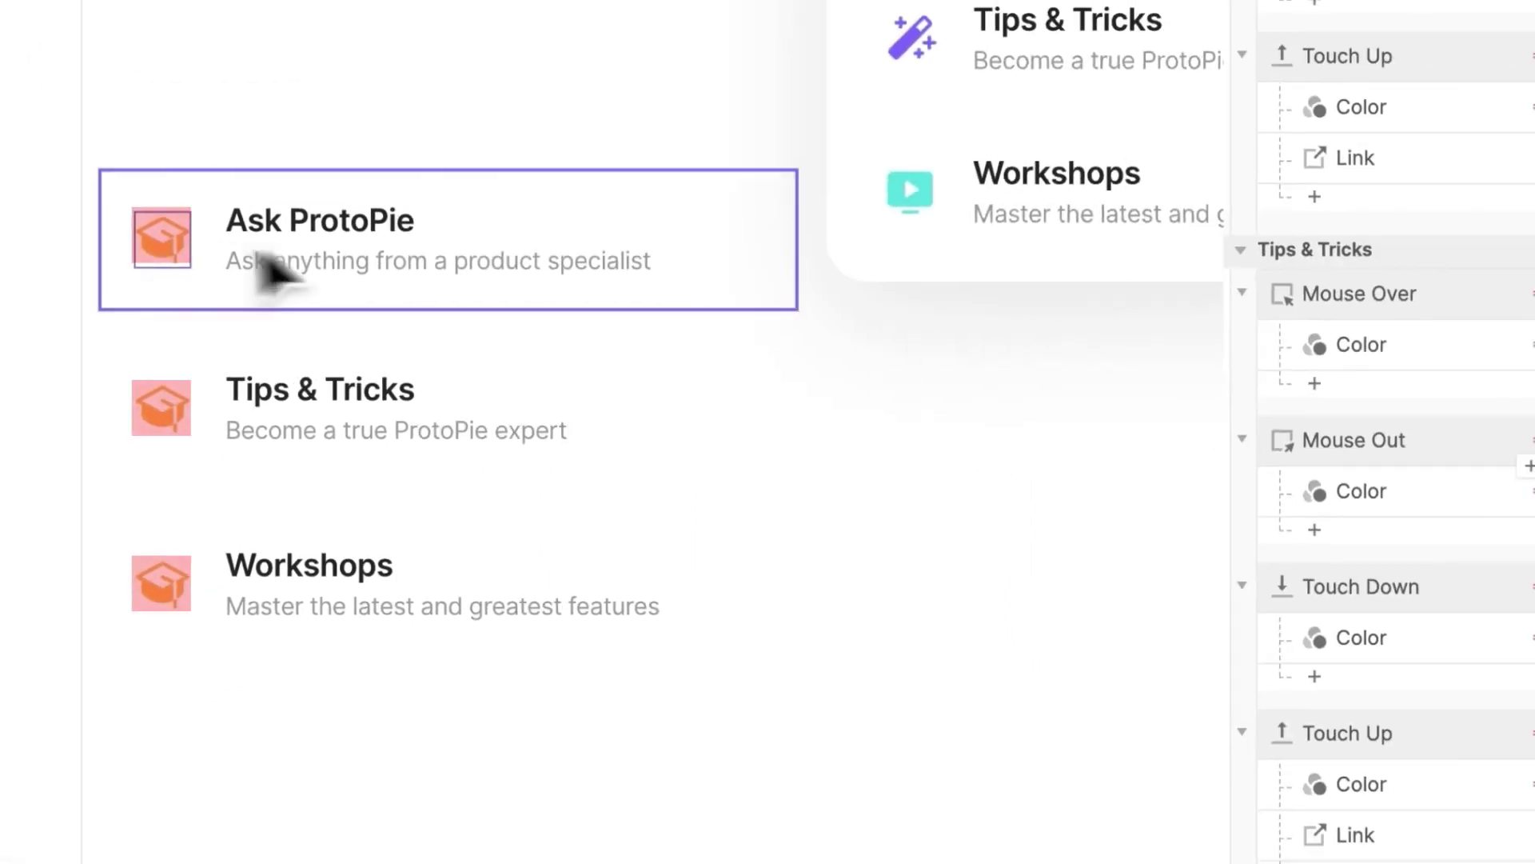
Step: Set the Ask ProtoPie icon's image fill to the chat icon
click(1318, 442)
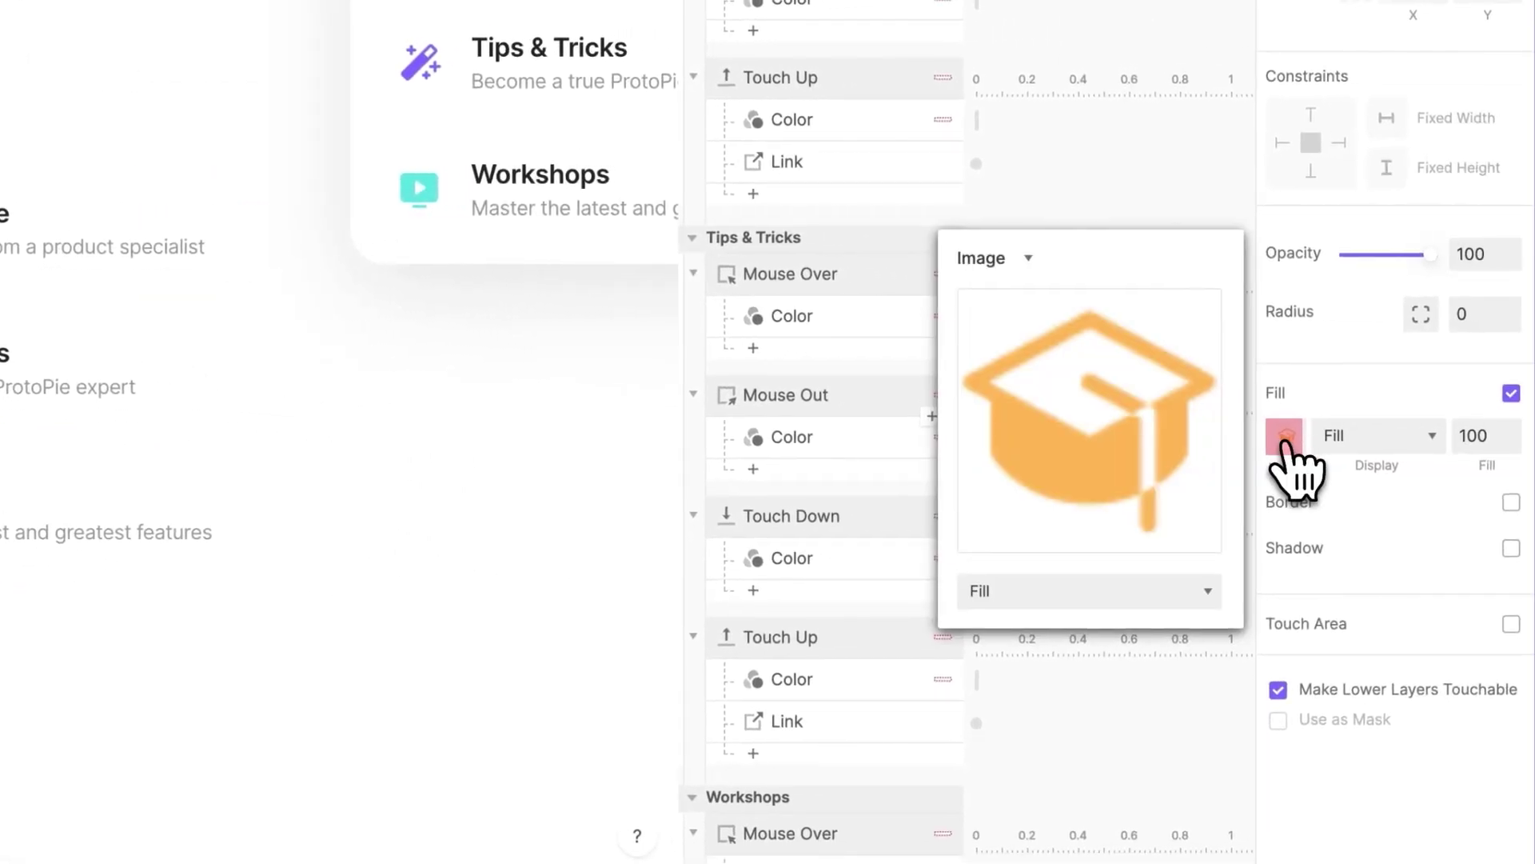
mouse_move(1211, 436)
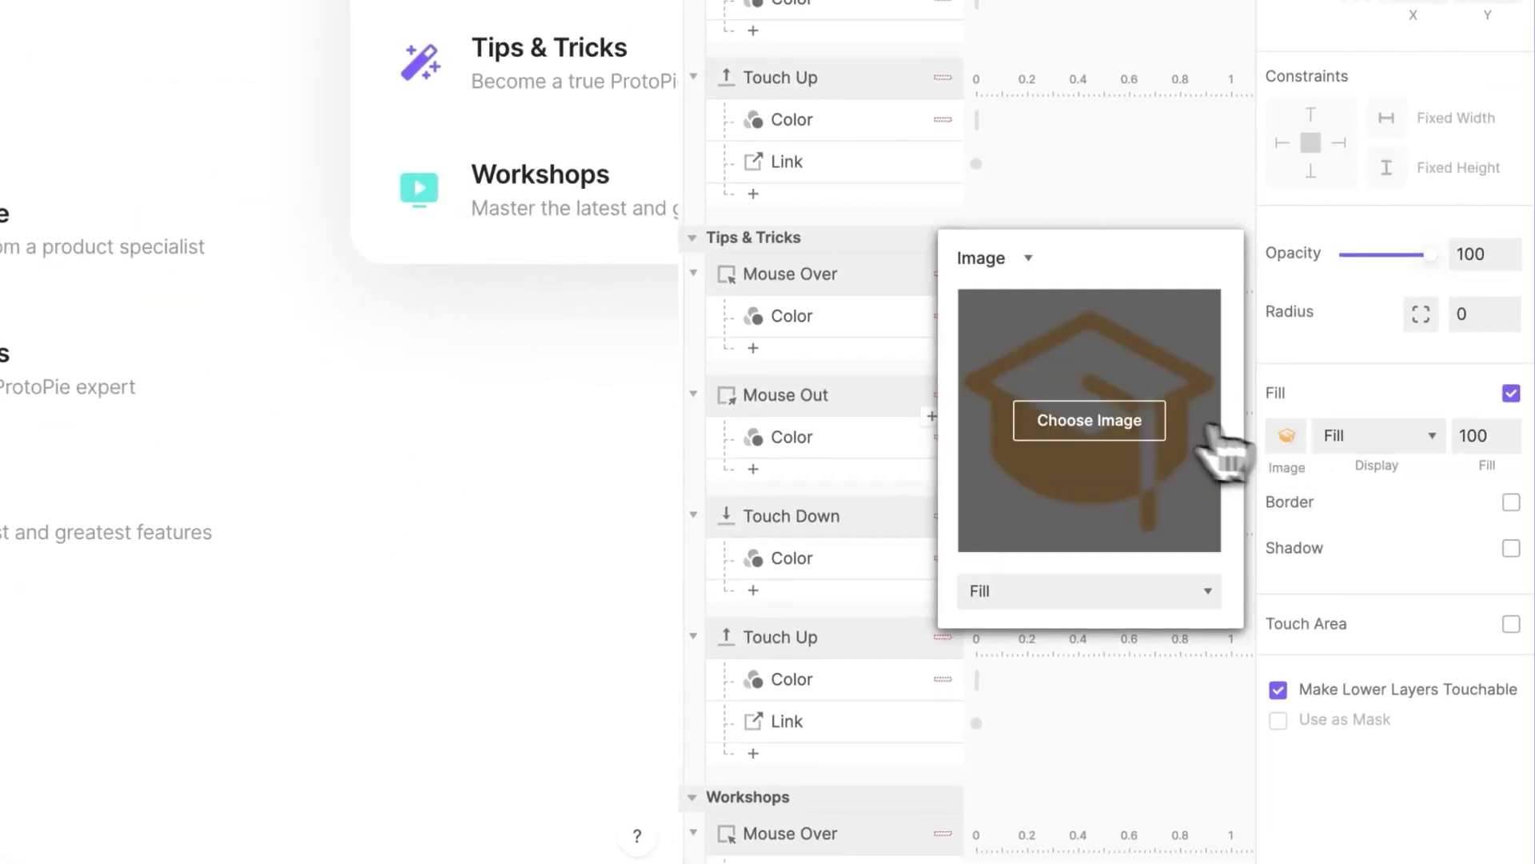
click(1097, 435)
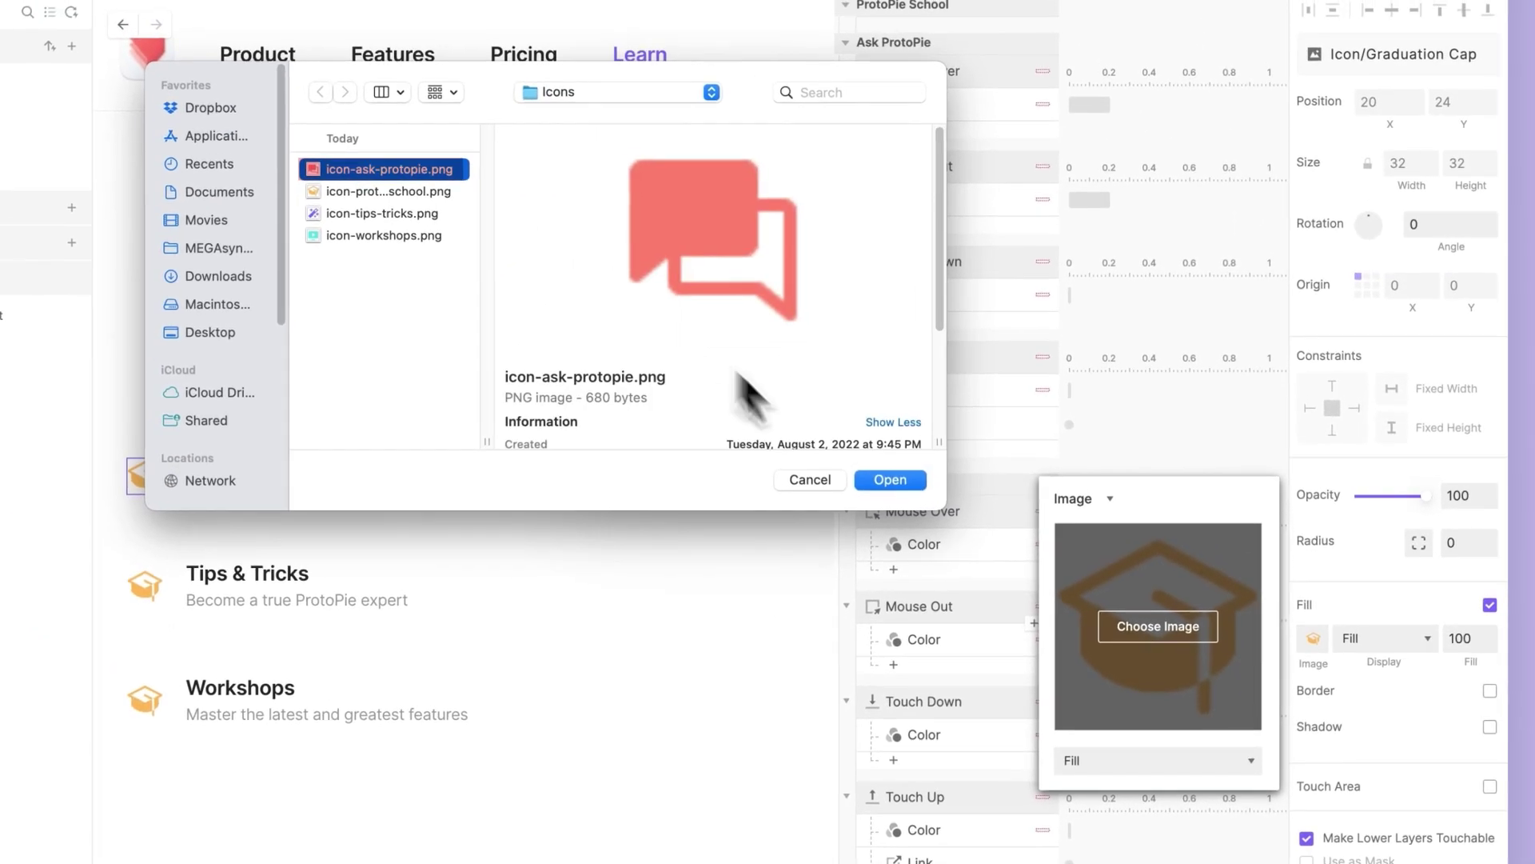
click(884, 484)
click(141, 582)
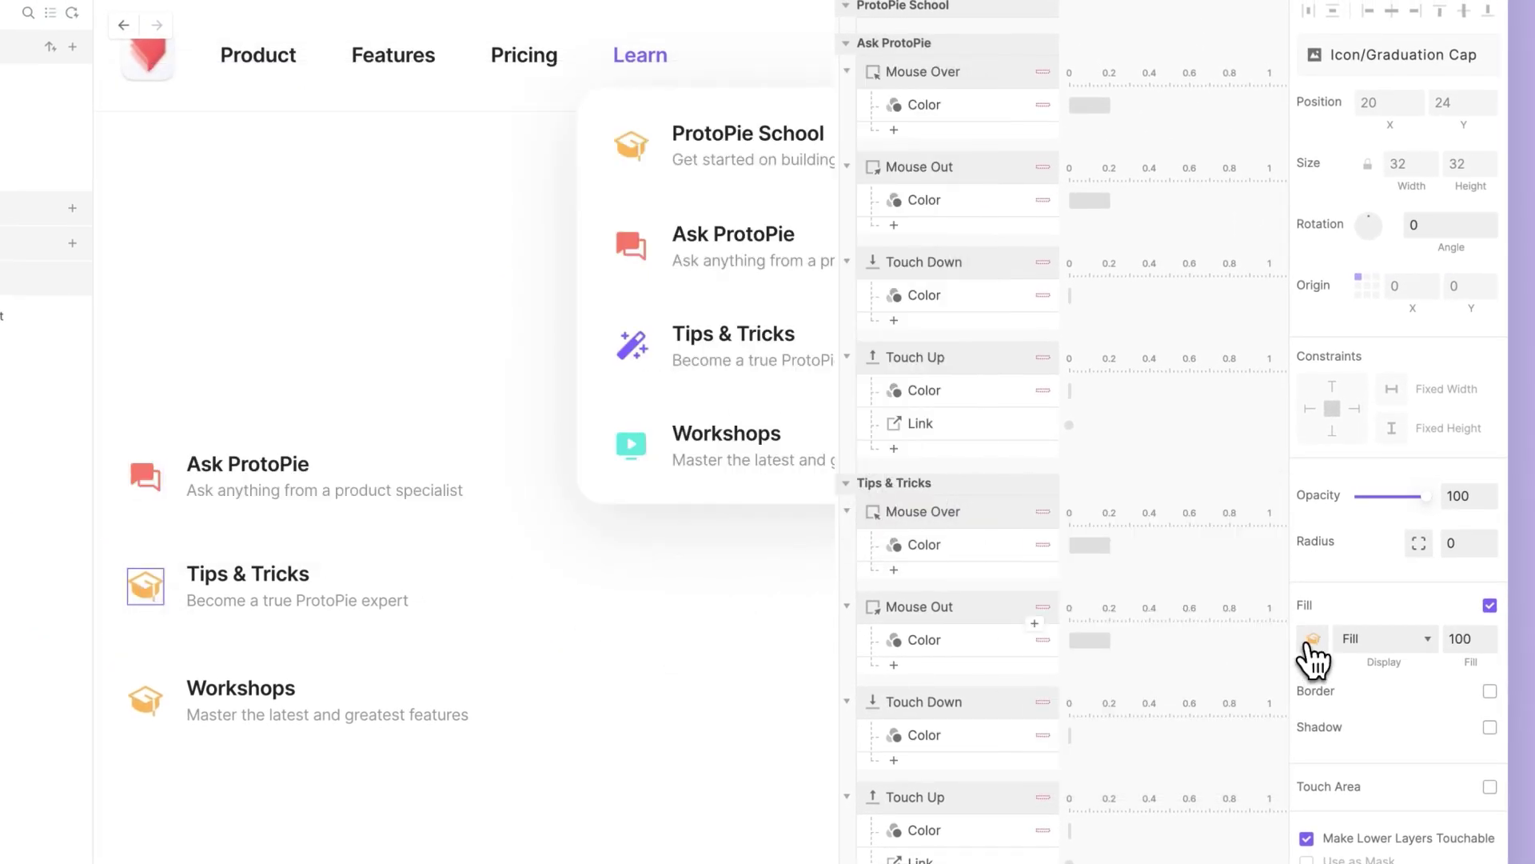
Step: Set the Tips & Tricks icon's image fill to icon-tips-tricks.png
click(1311, 638)
click(1154, 624)
click(377, 209)
click(895, 480)
click(792, 573)
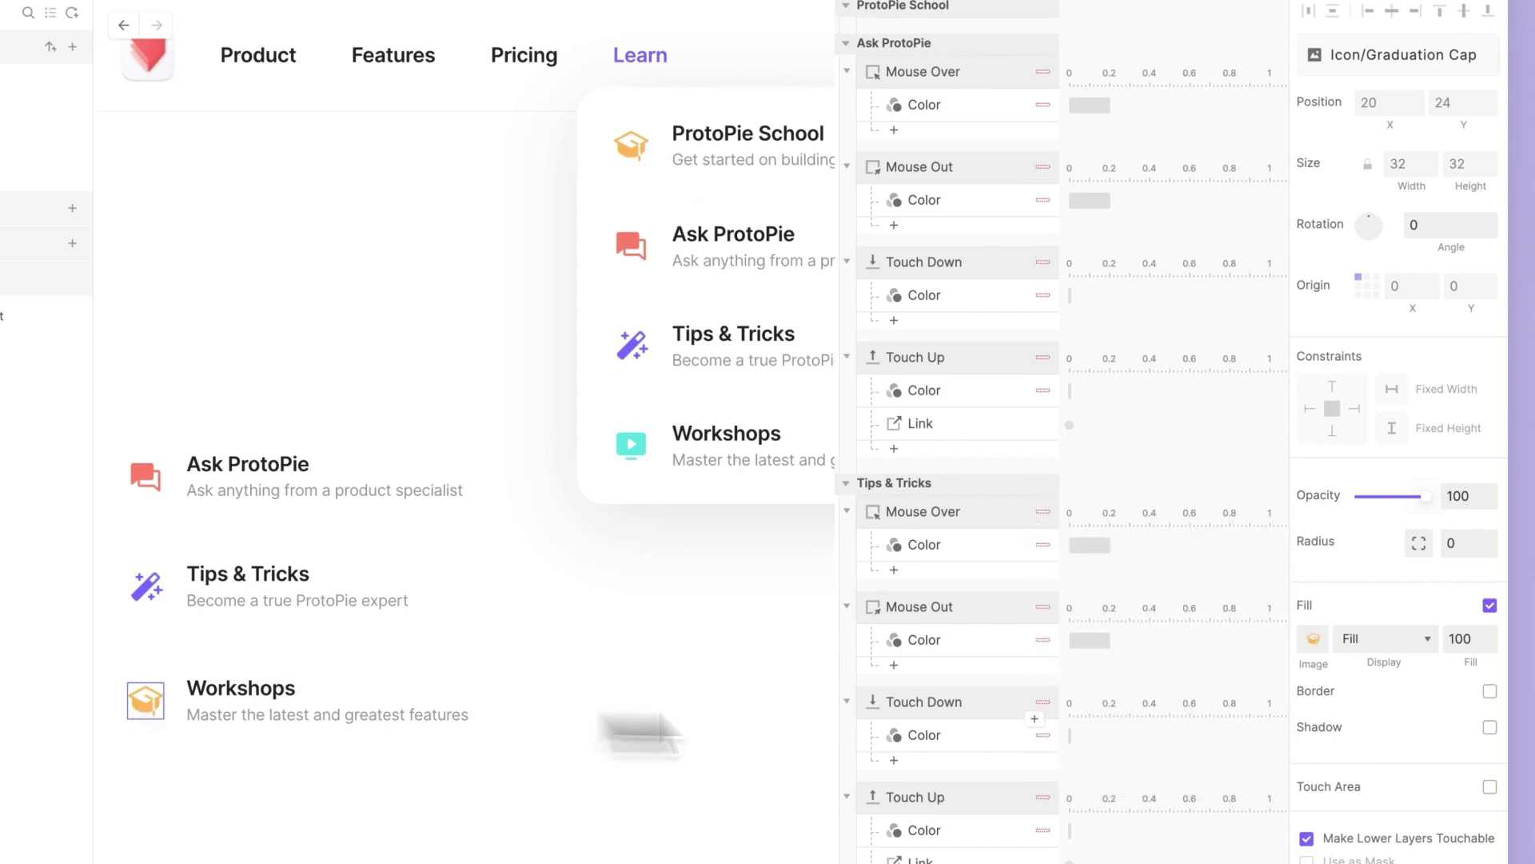
Step: Set the Workshops icon's image fill to icon-workshops.png
click(1313, 638)
click(1165, 627)
click(377, 236)
click(880, 478)
click(741, 554)
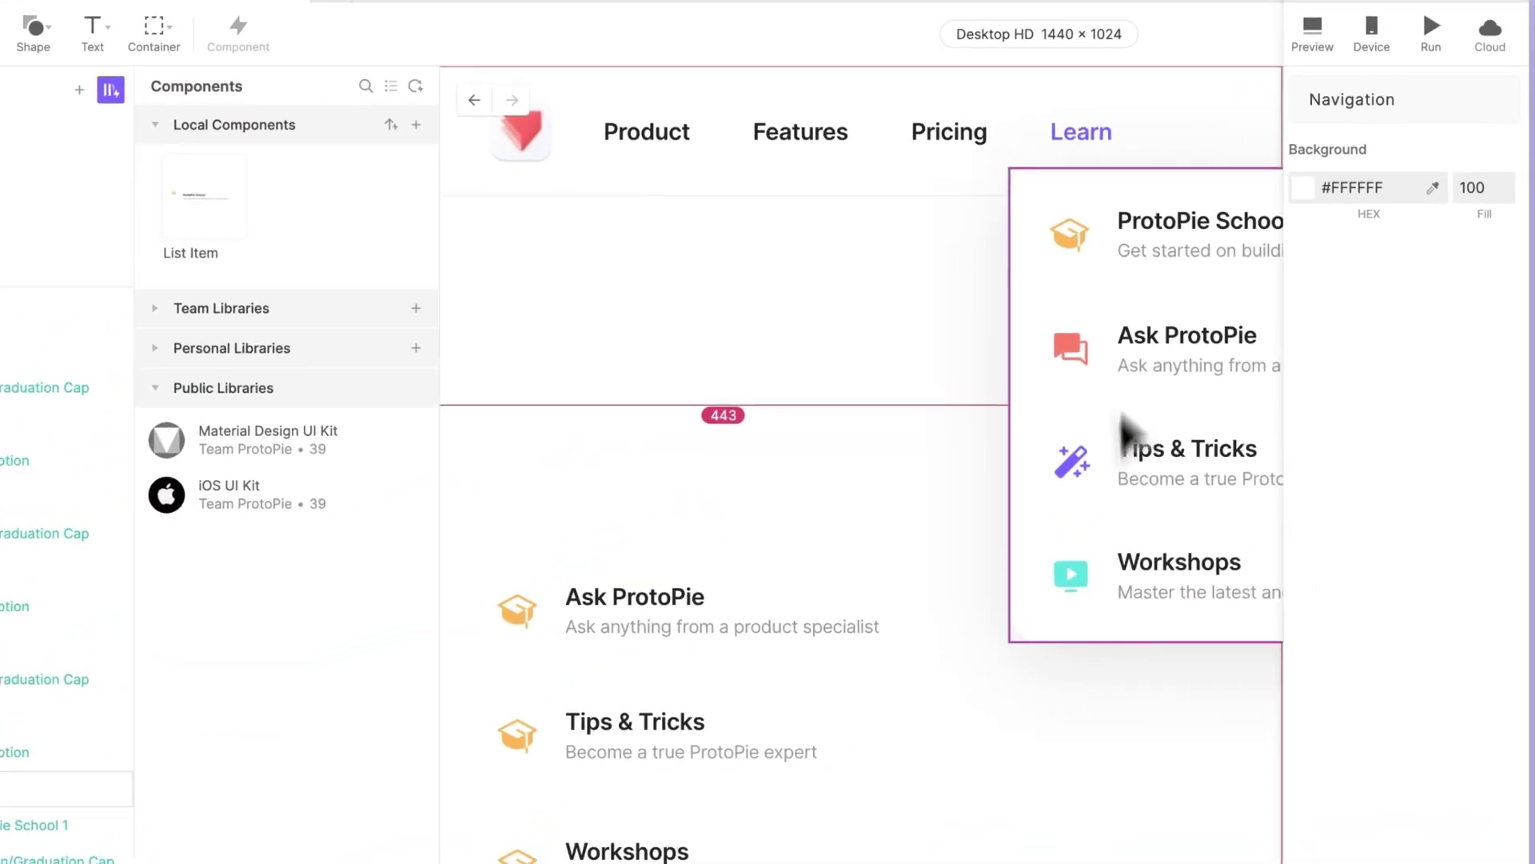
Step: Inside the List Item main component, make the graduation cap icon a component
click(1167, 238)
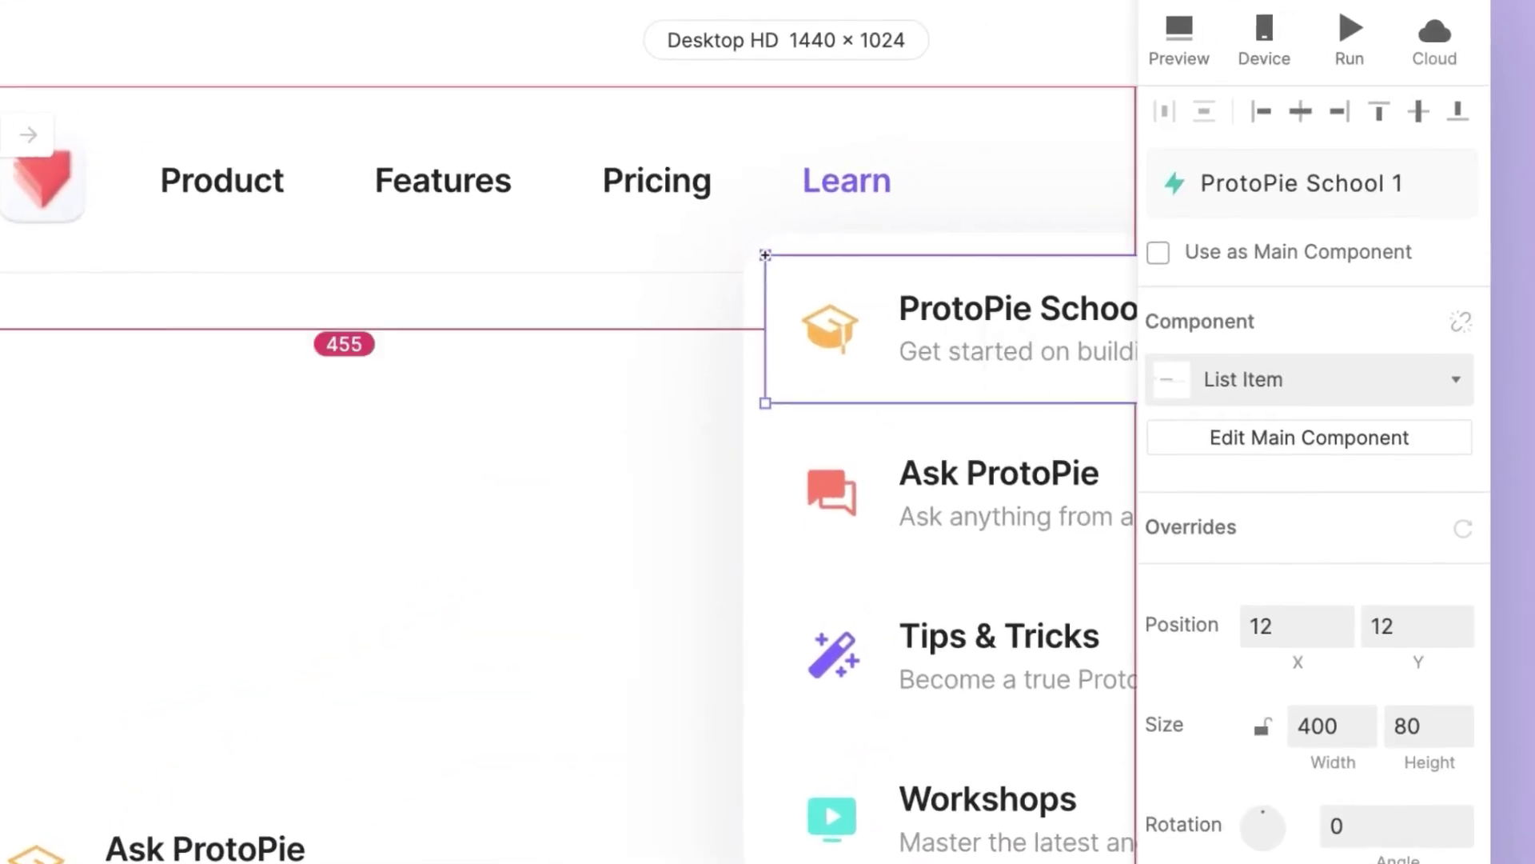
click(1184, 438)
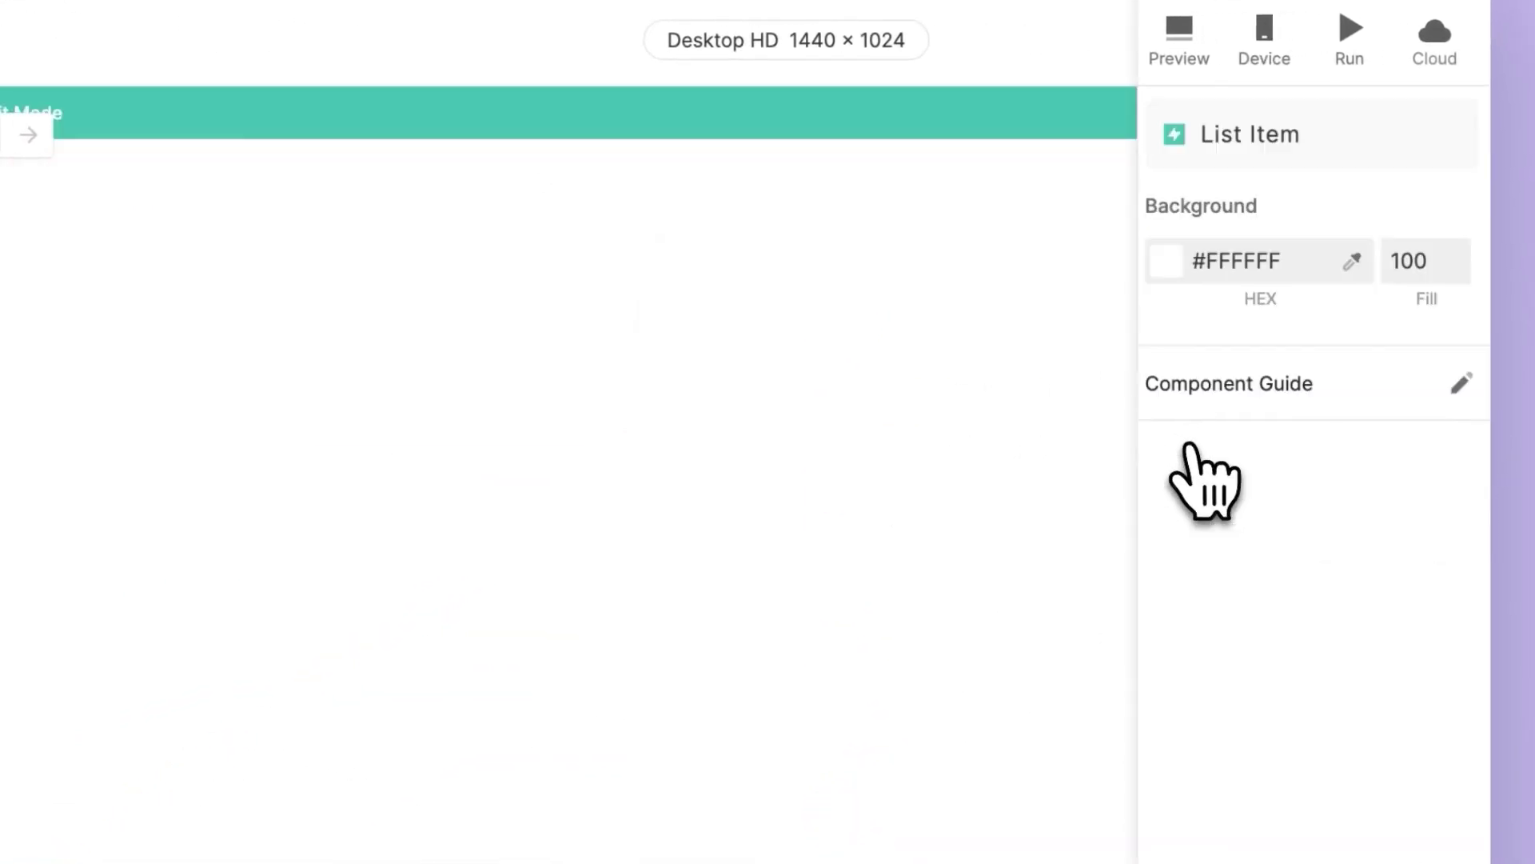
click(835, 387)
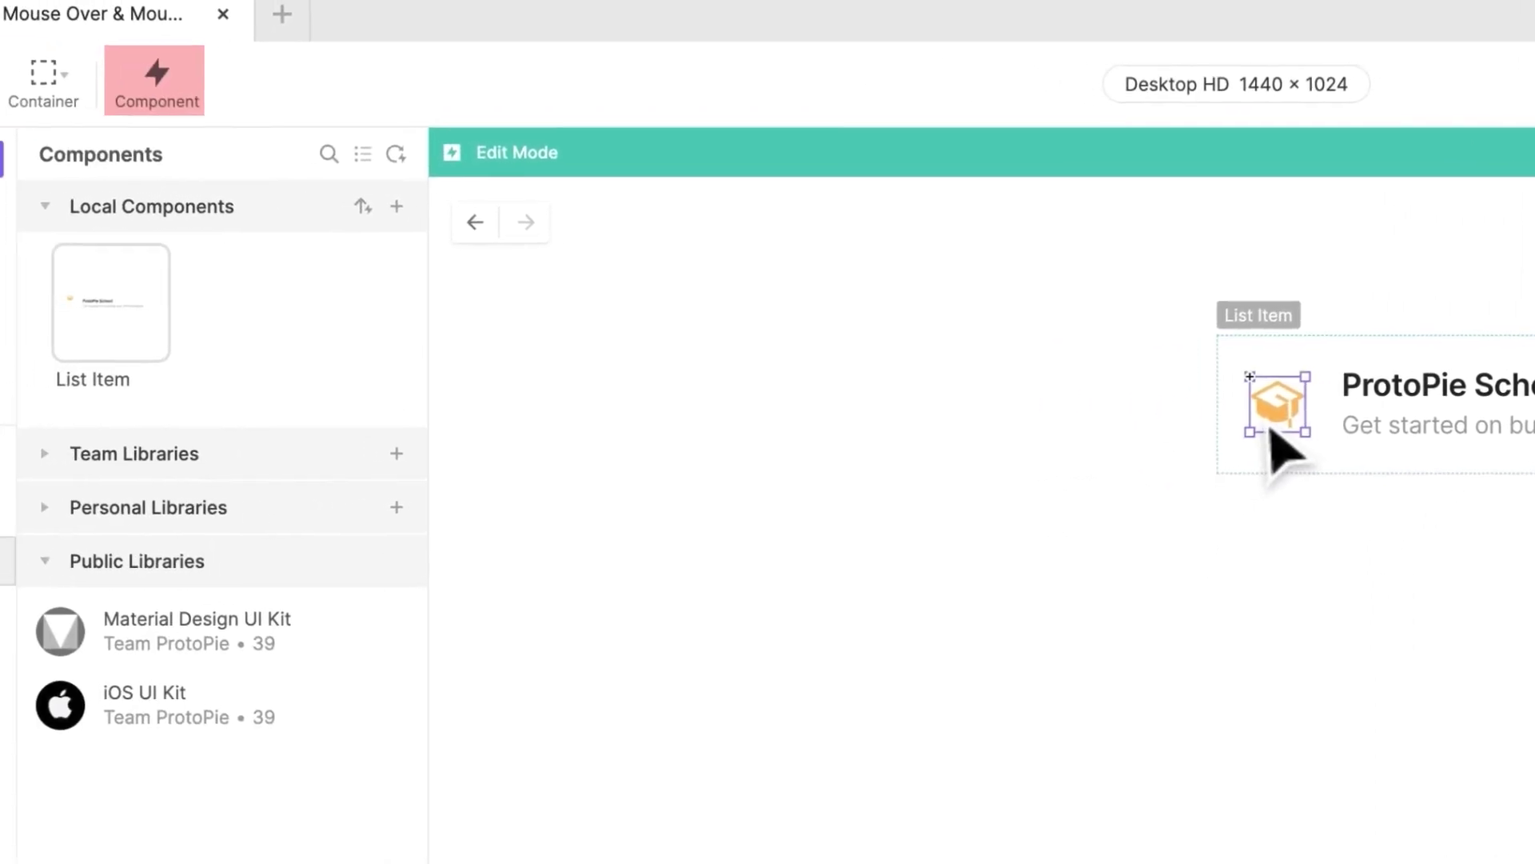
click(177, 111)
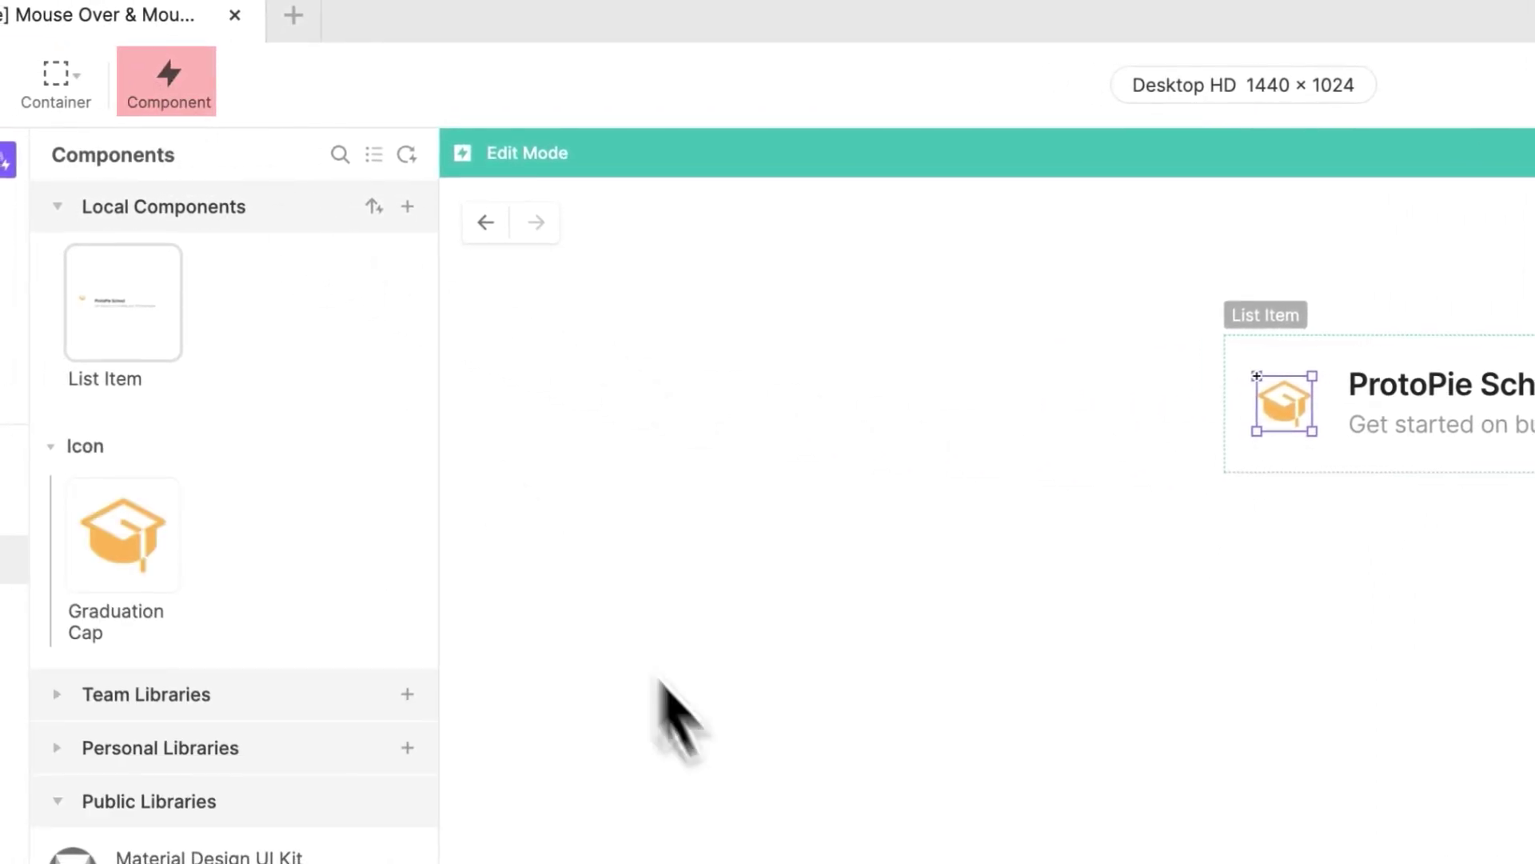
click(104, 210)
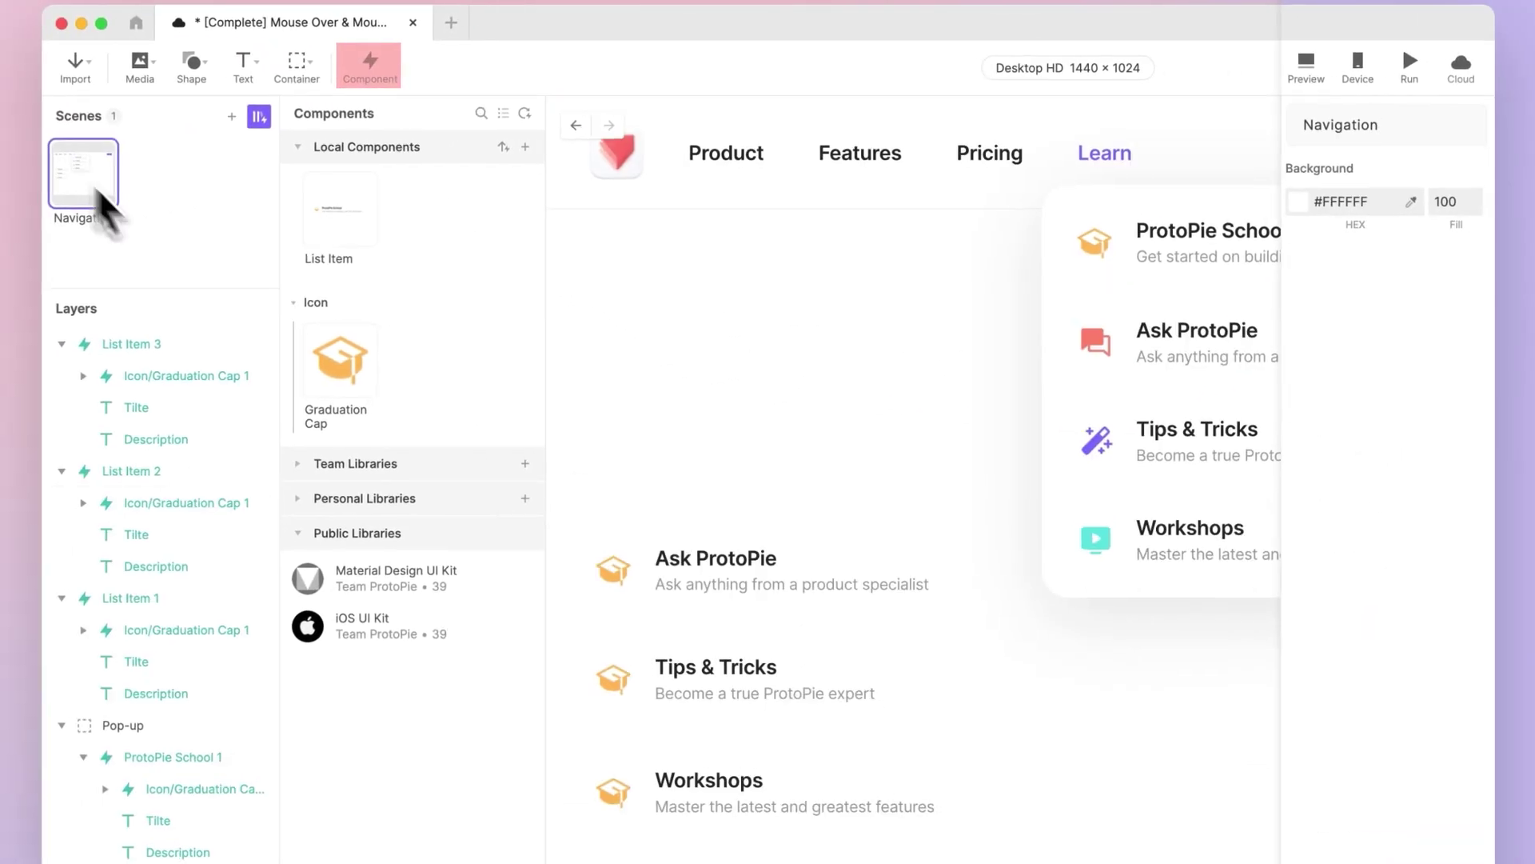
Step: Turn the chat, wand and TV icons into Chats, Magic Wand and TV components
click(1094, 344)
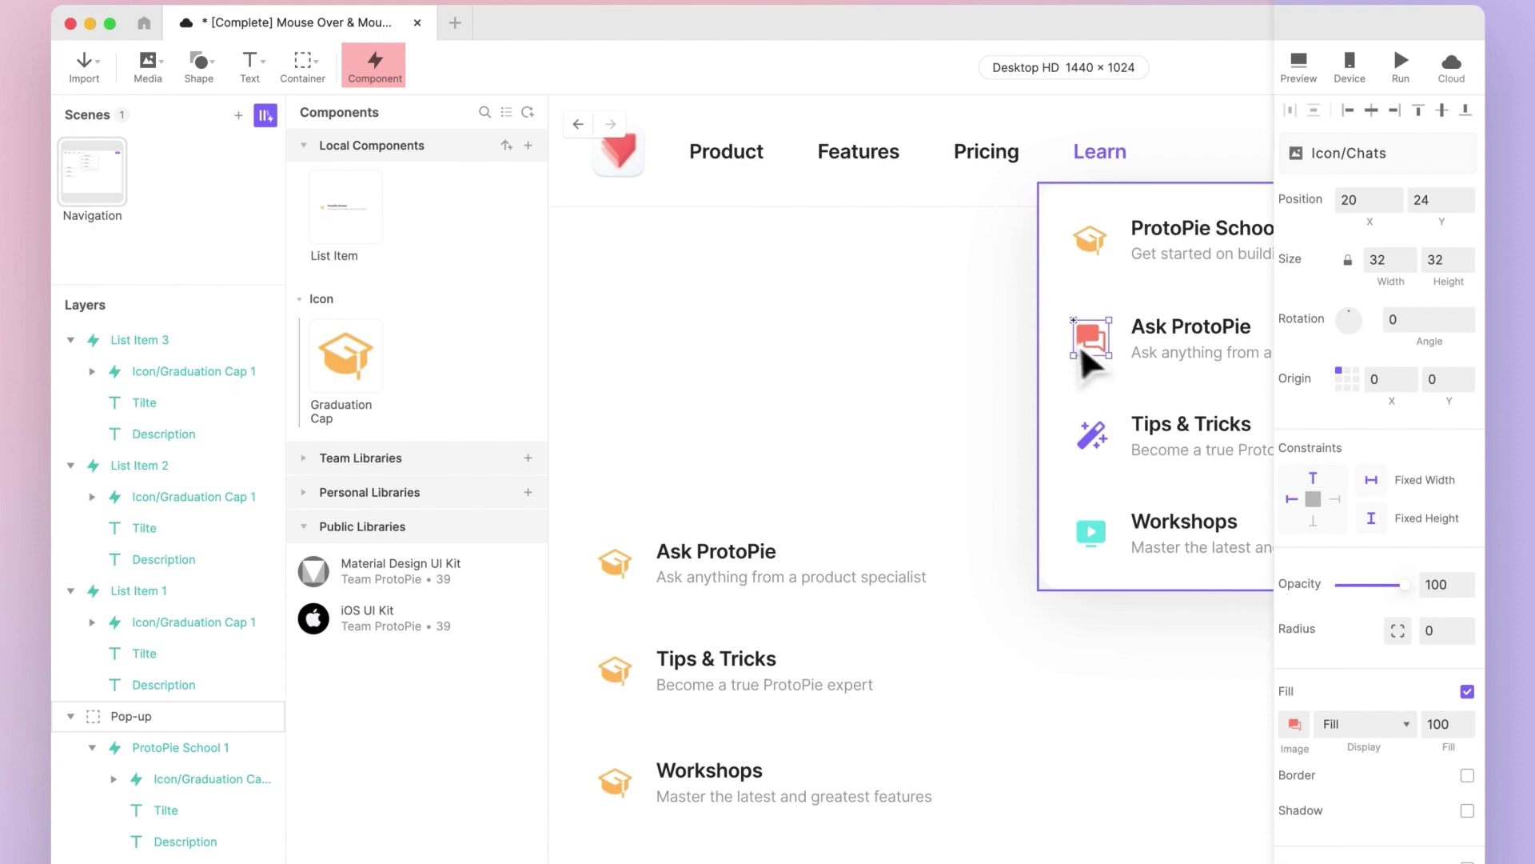
click(369, 68)
click(1092, 436)
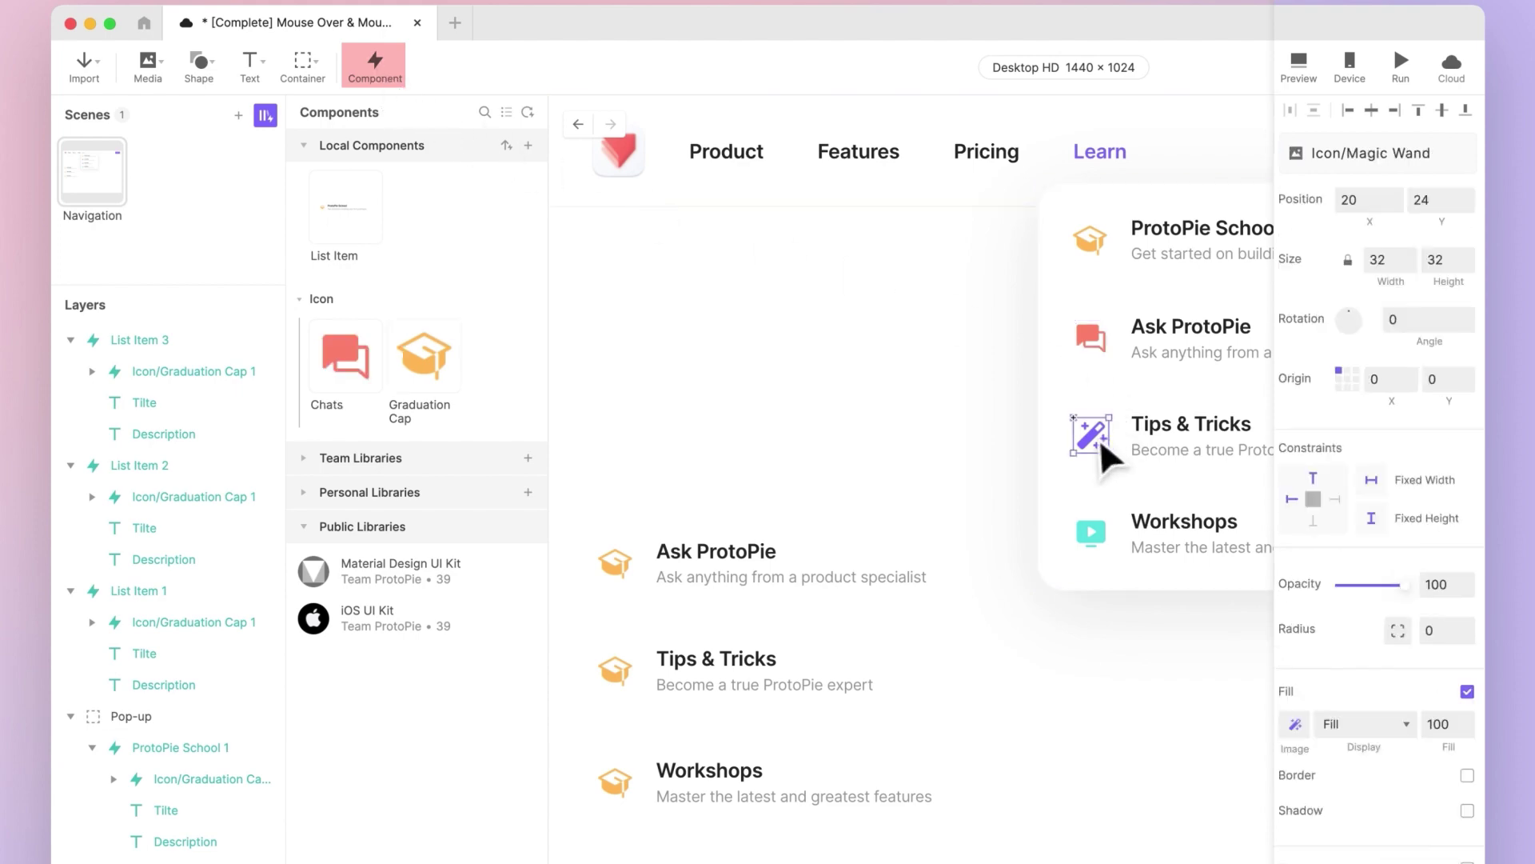
click(384, 68)
click(1093, 534)
click(392, 76)
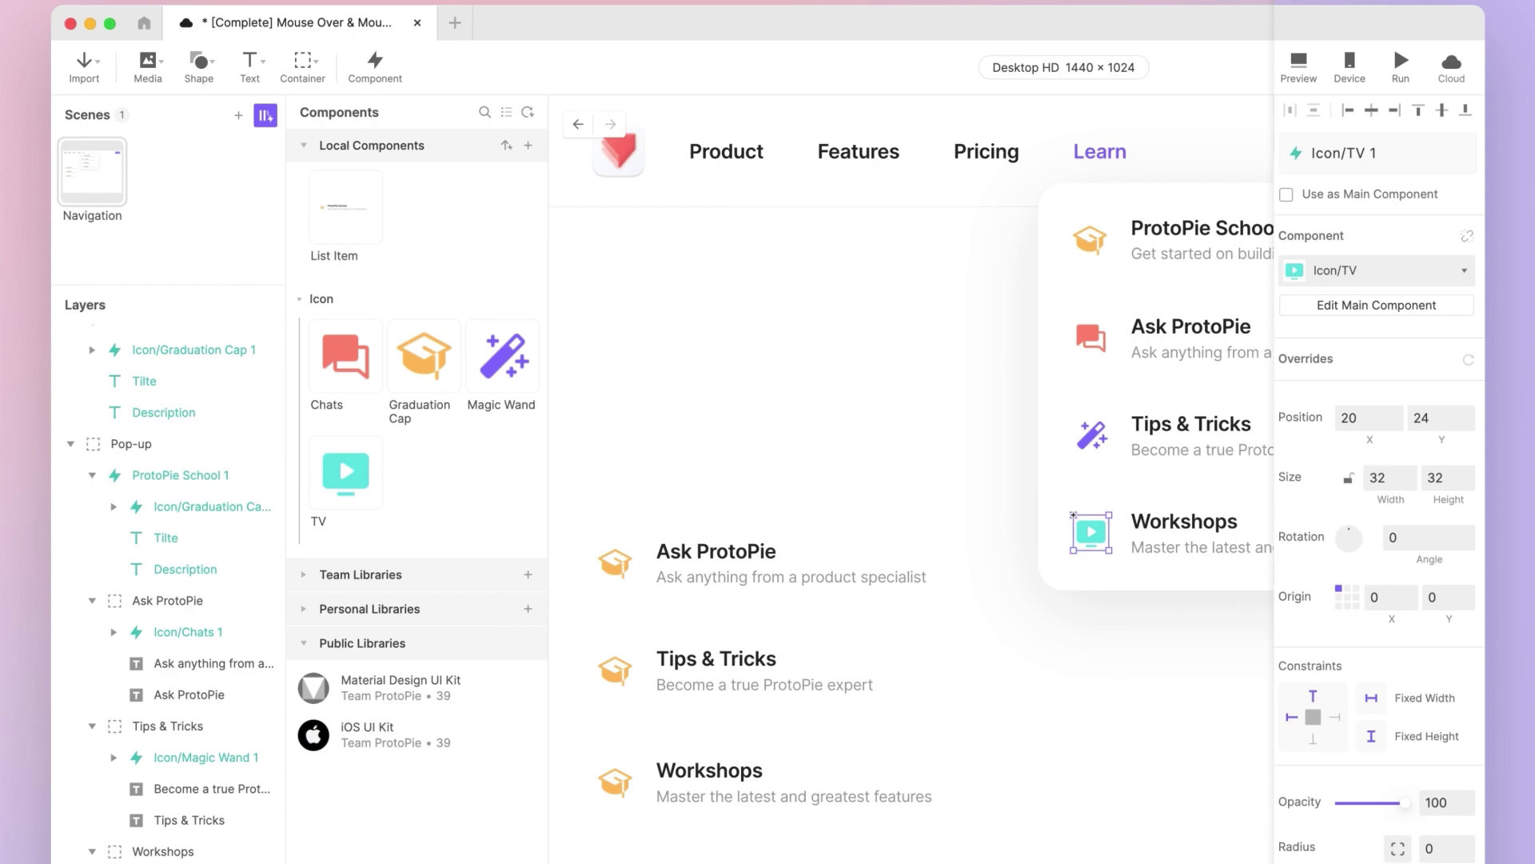
Step: Swap the instance icons to Chats, Magic Wand and TV respectively
click(616, 569)
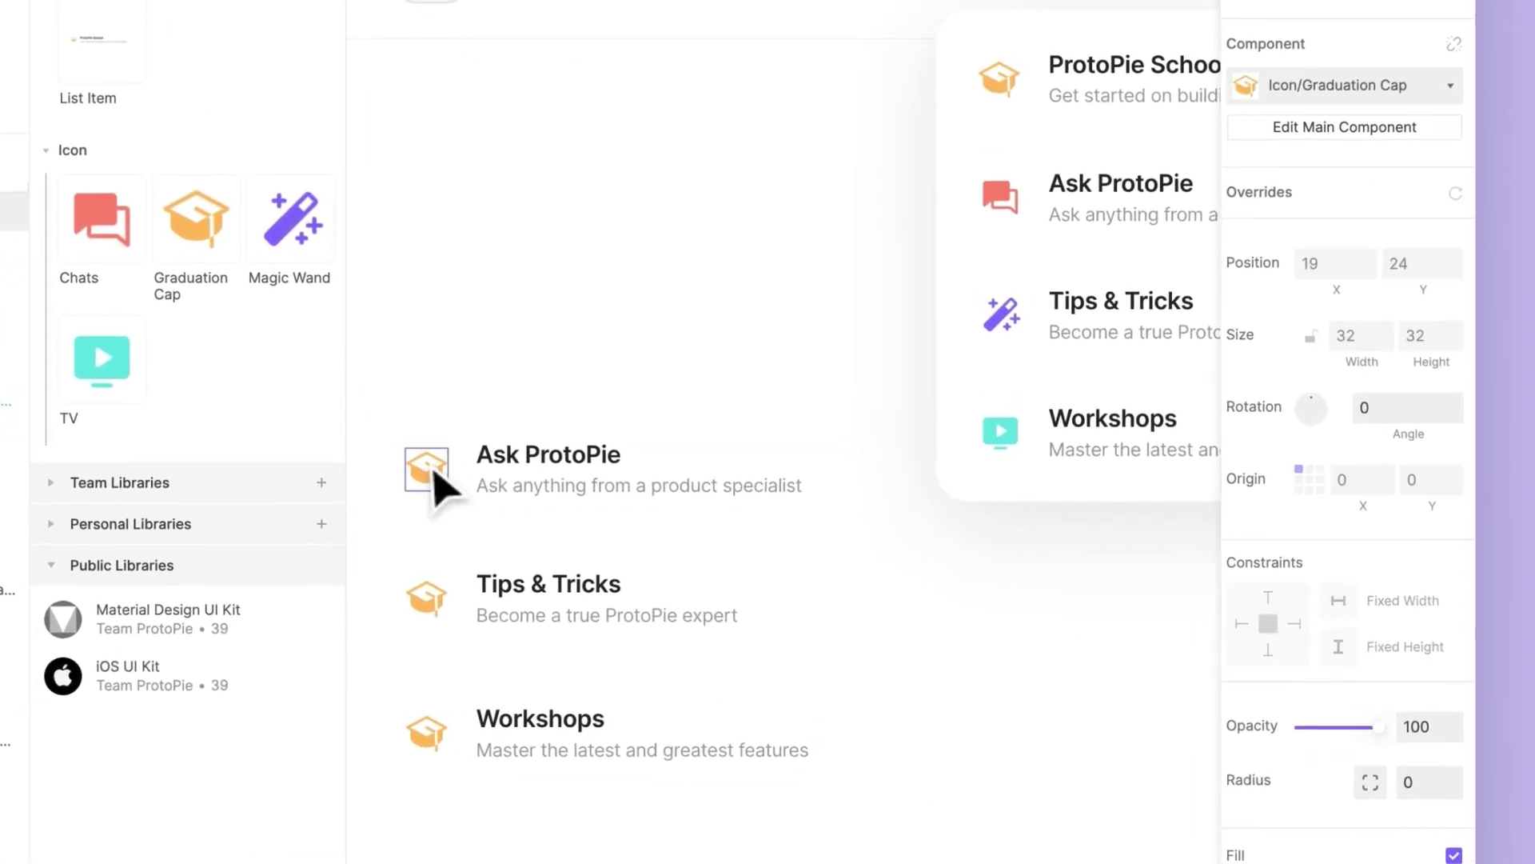
click(1264, 84)
click(1288, 189)
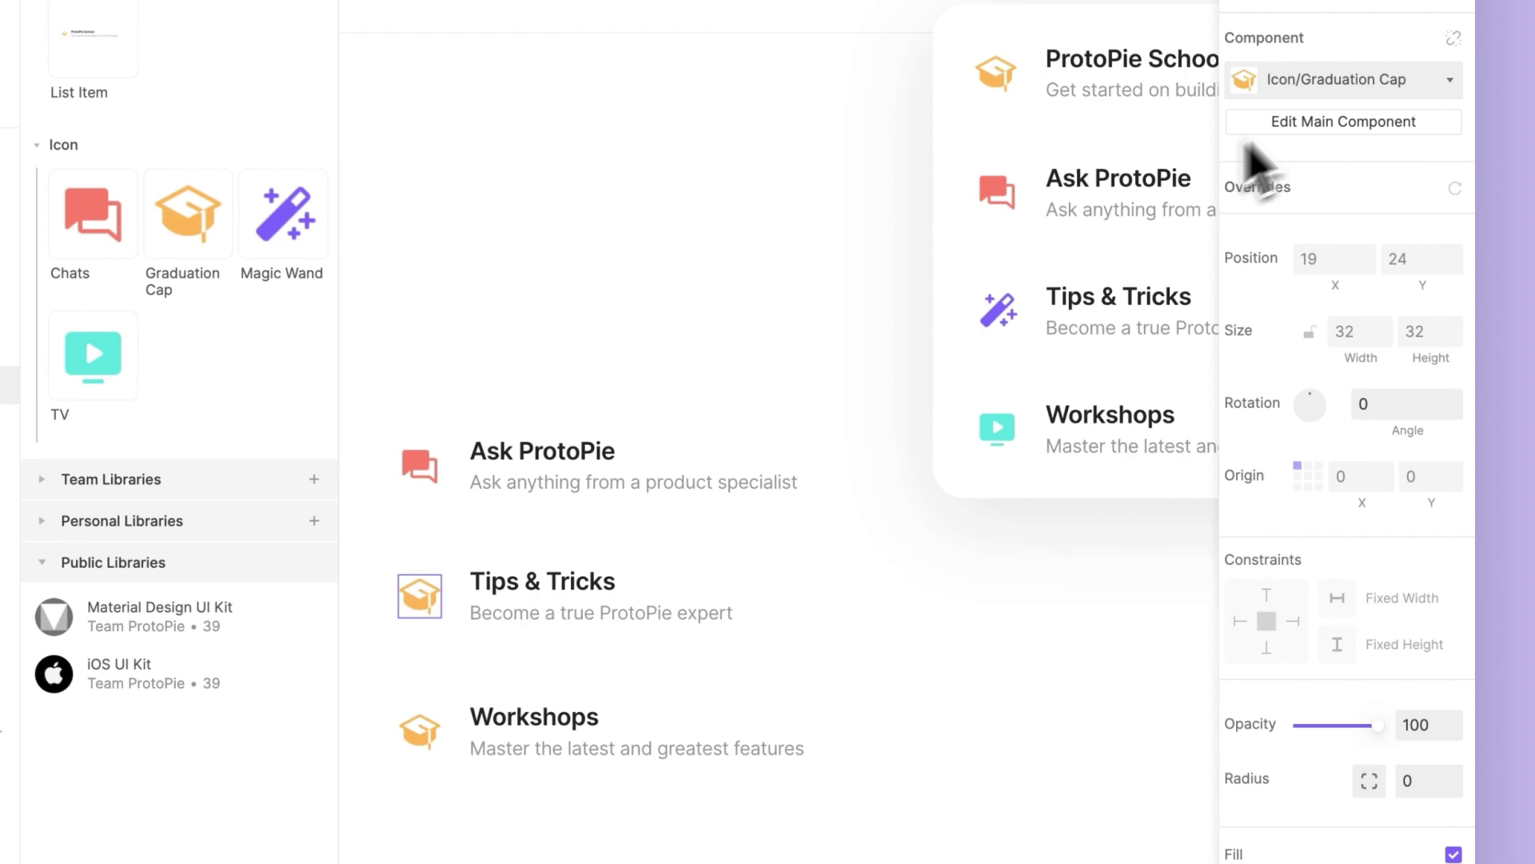
click(1328, 79)
click(1296, 256)
click(420, 730)
click(420, 730)
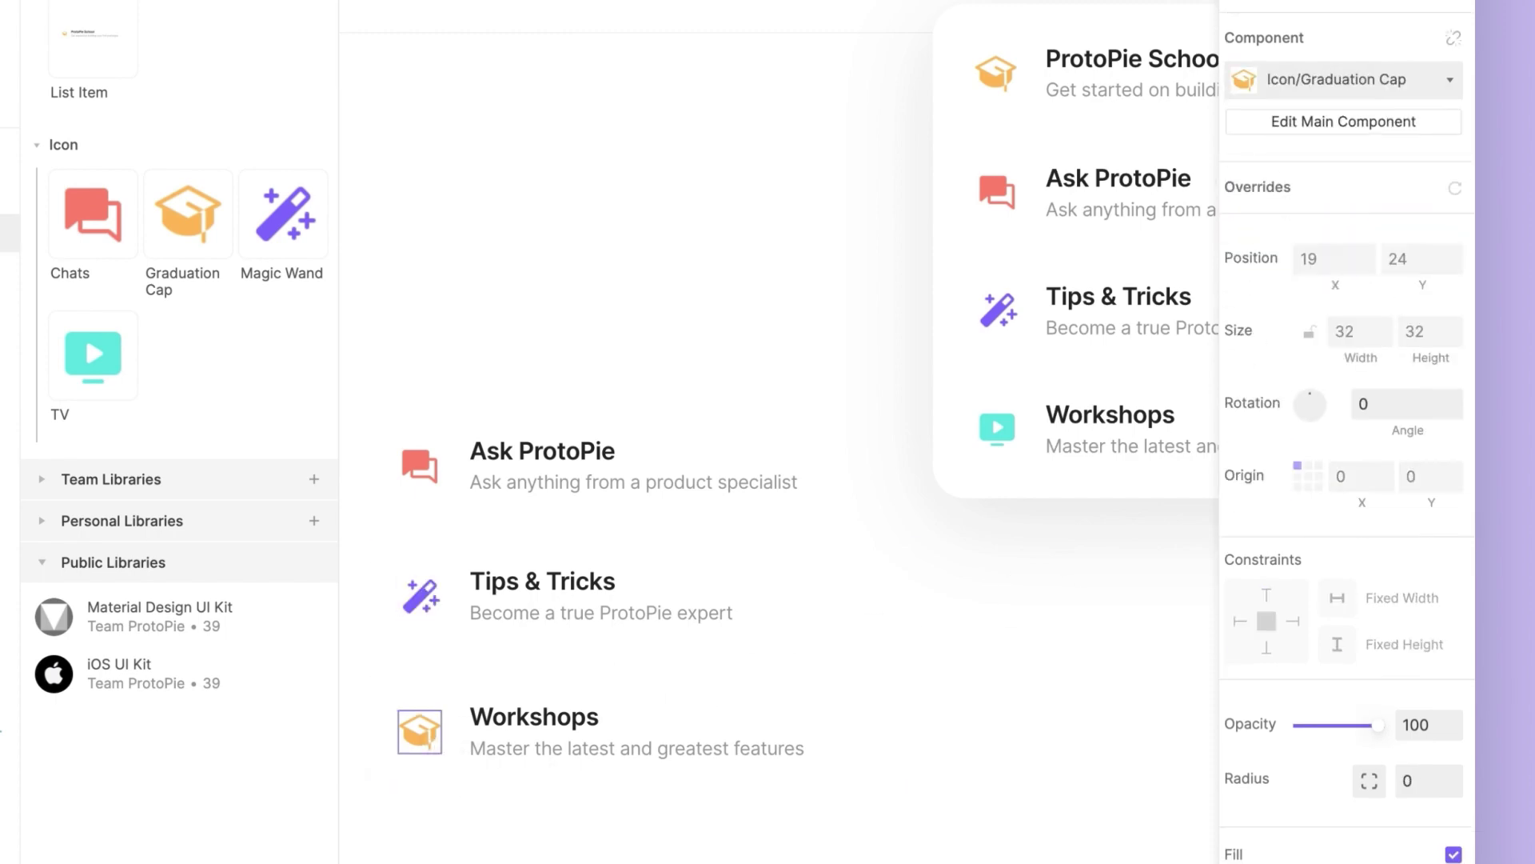
click(1343, 83)
click(1335, 296)
Step: Delete the old Ask ProtoPie, Tips & Tricks and Workshops rows from the pop-up card
click(1120, 192)
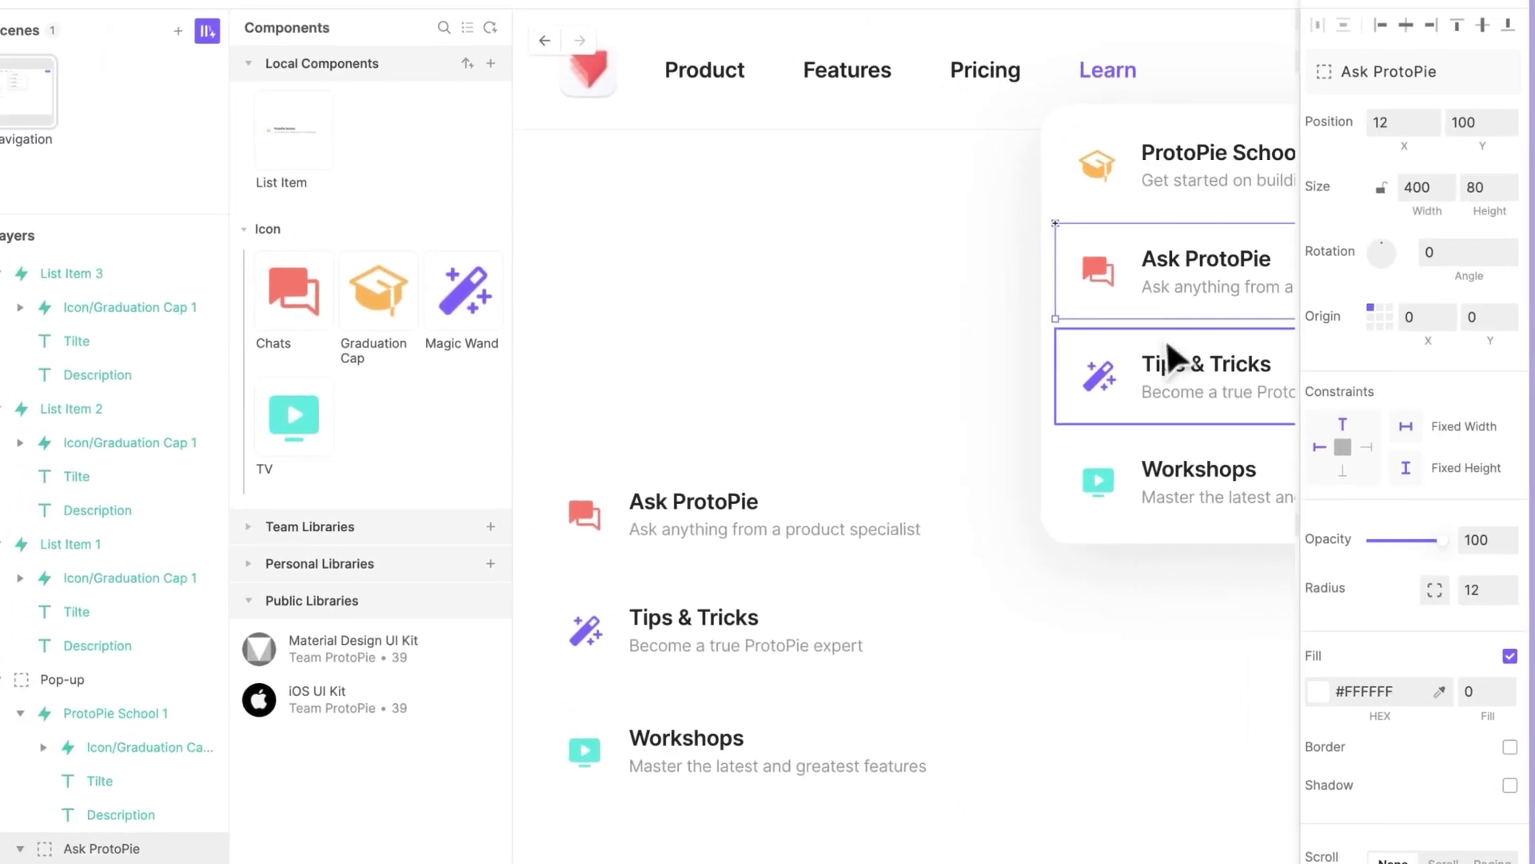
shift+click(1119, 312)
shift+click(1111, 427)
key(Delete)
Step: Cut the three List Item instances and paste them into the pop-up card
drag(896, 528, 747, 784)
key(ctrl+x)
drag(1092, 488, 802, 616)
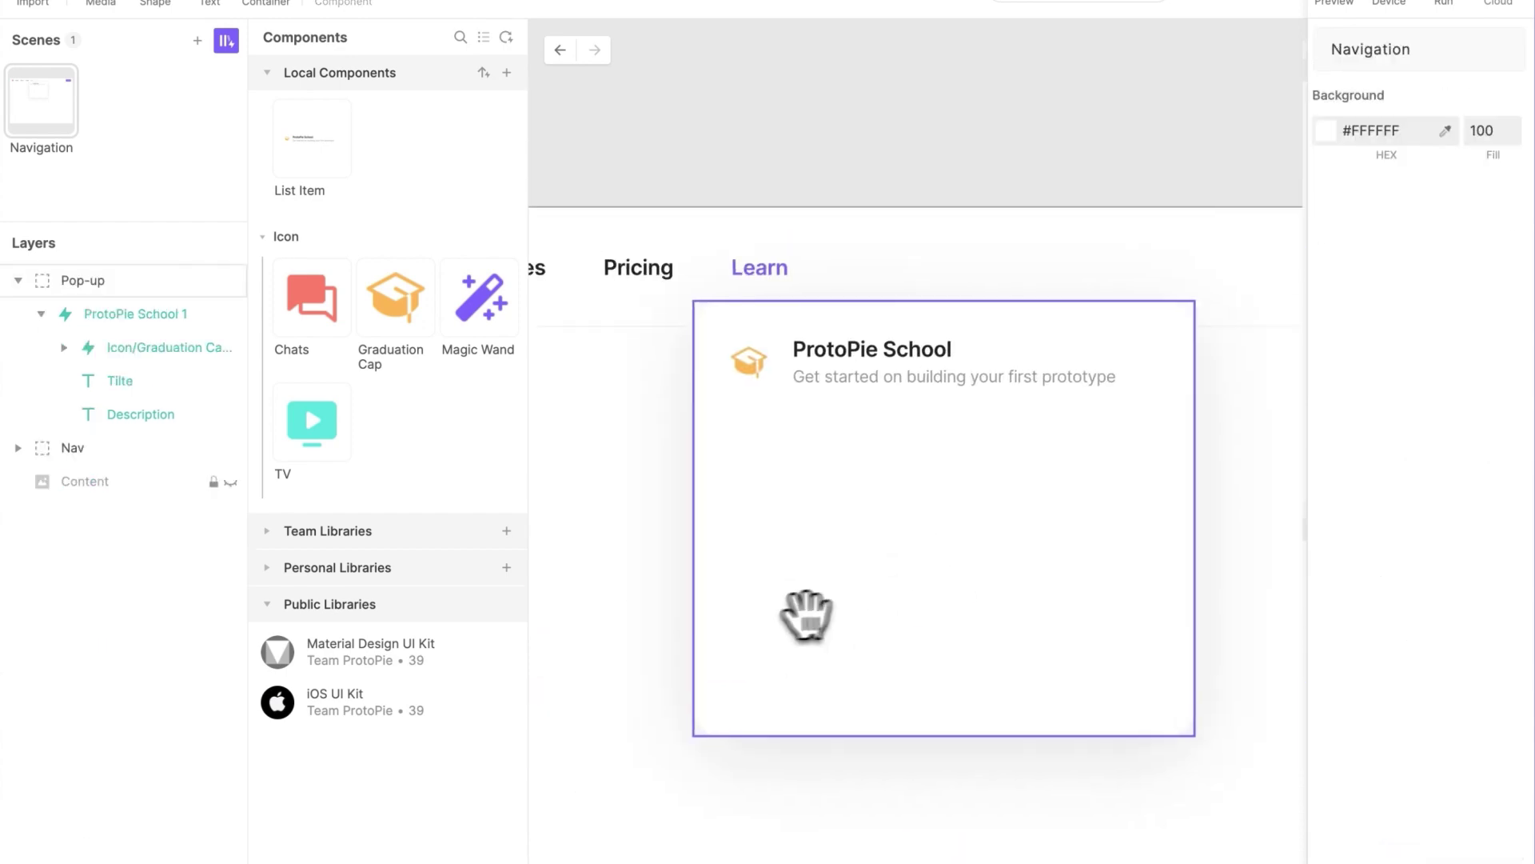
key(ctrl+v)
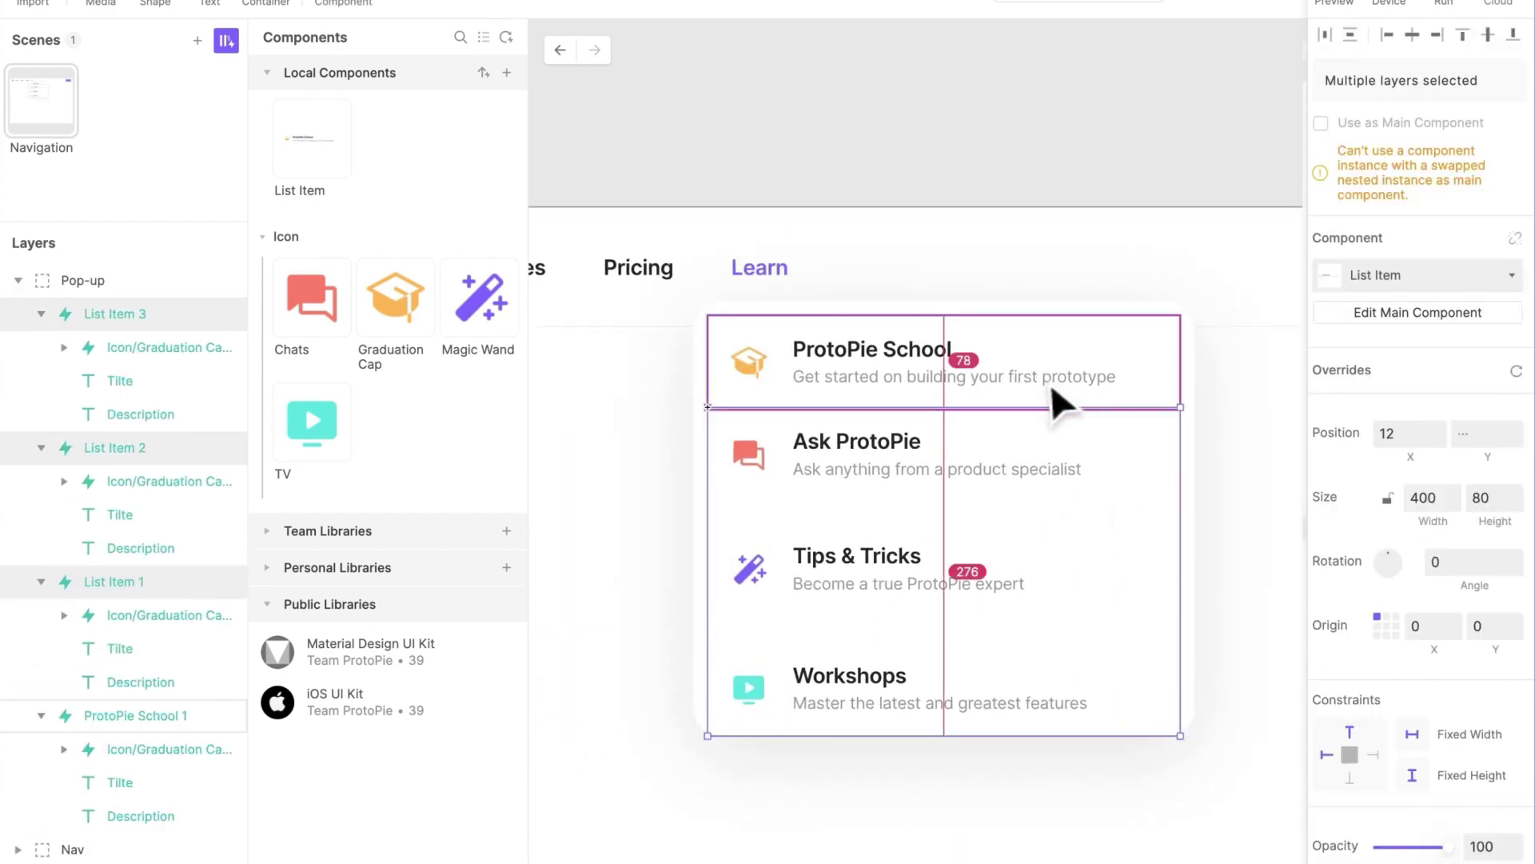
click(1001, 370)
click(915, 680)
key(Escape)
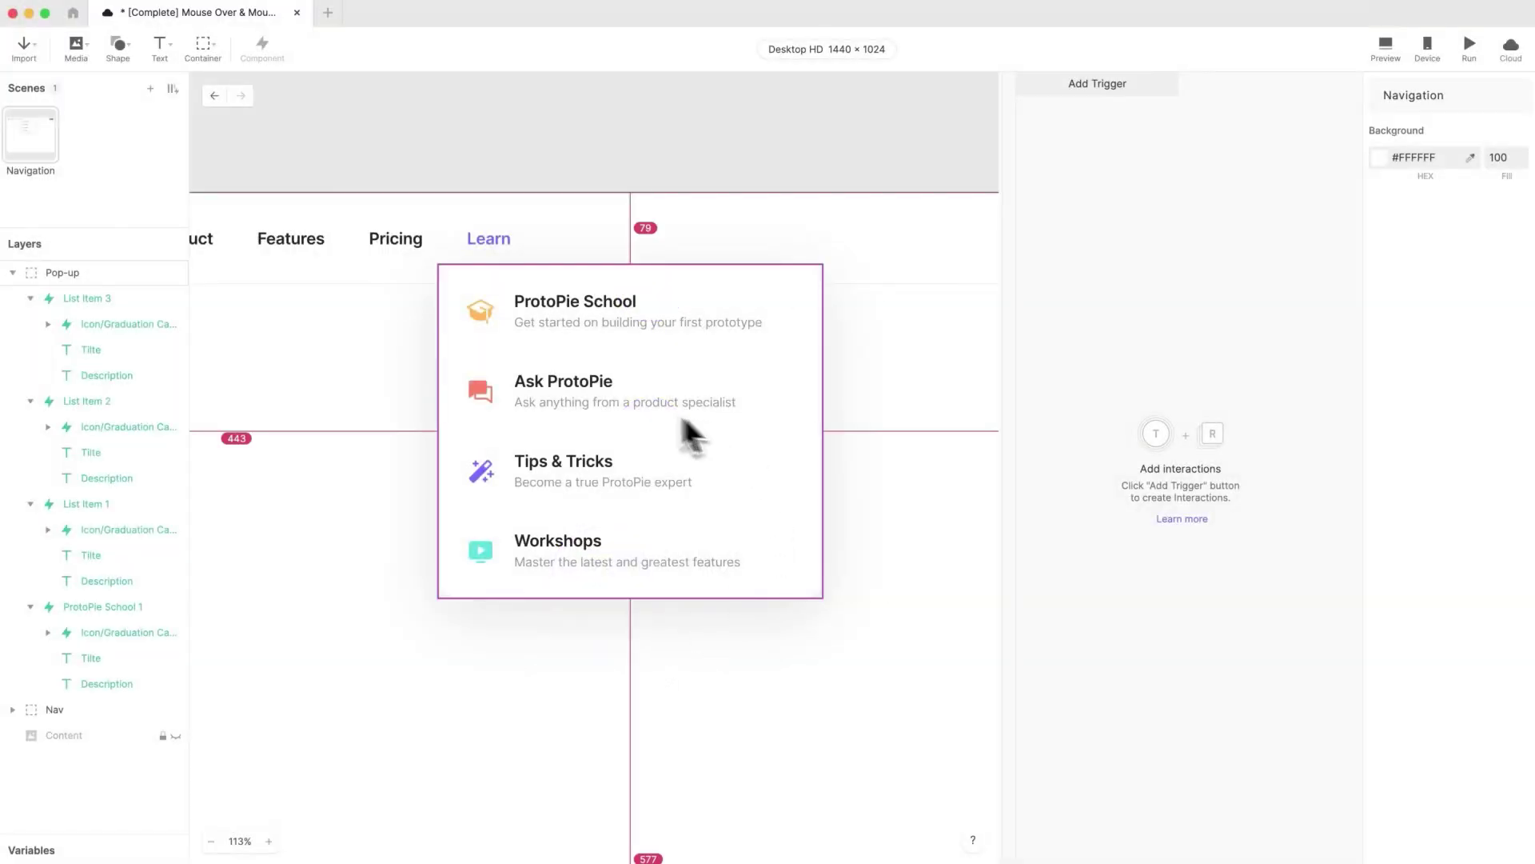
Step: Collapse the layers, move ProtoPie School to the top of Pop-up, and drop its trailing '1'
click(46, 286)
click(43, 316)
click(41, 349)
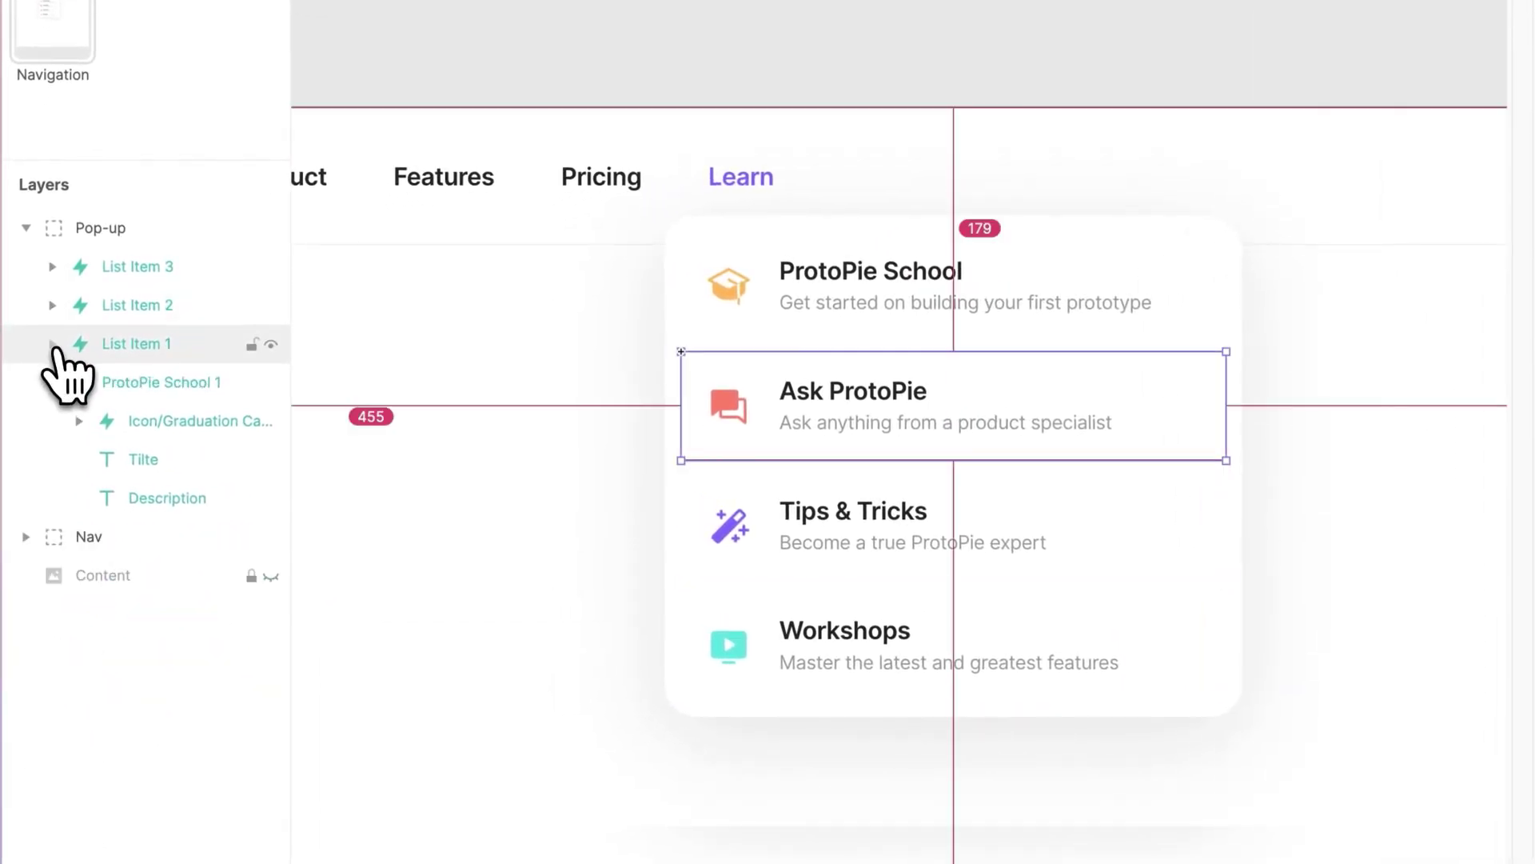
click(51, 382)
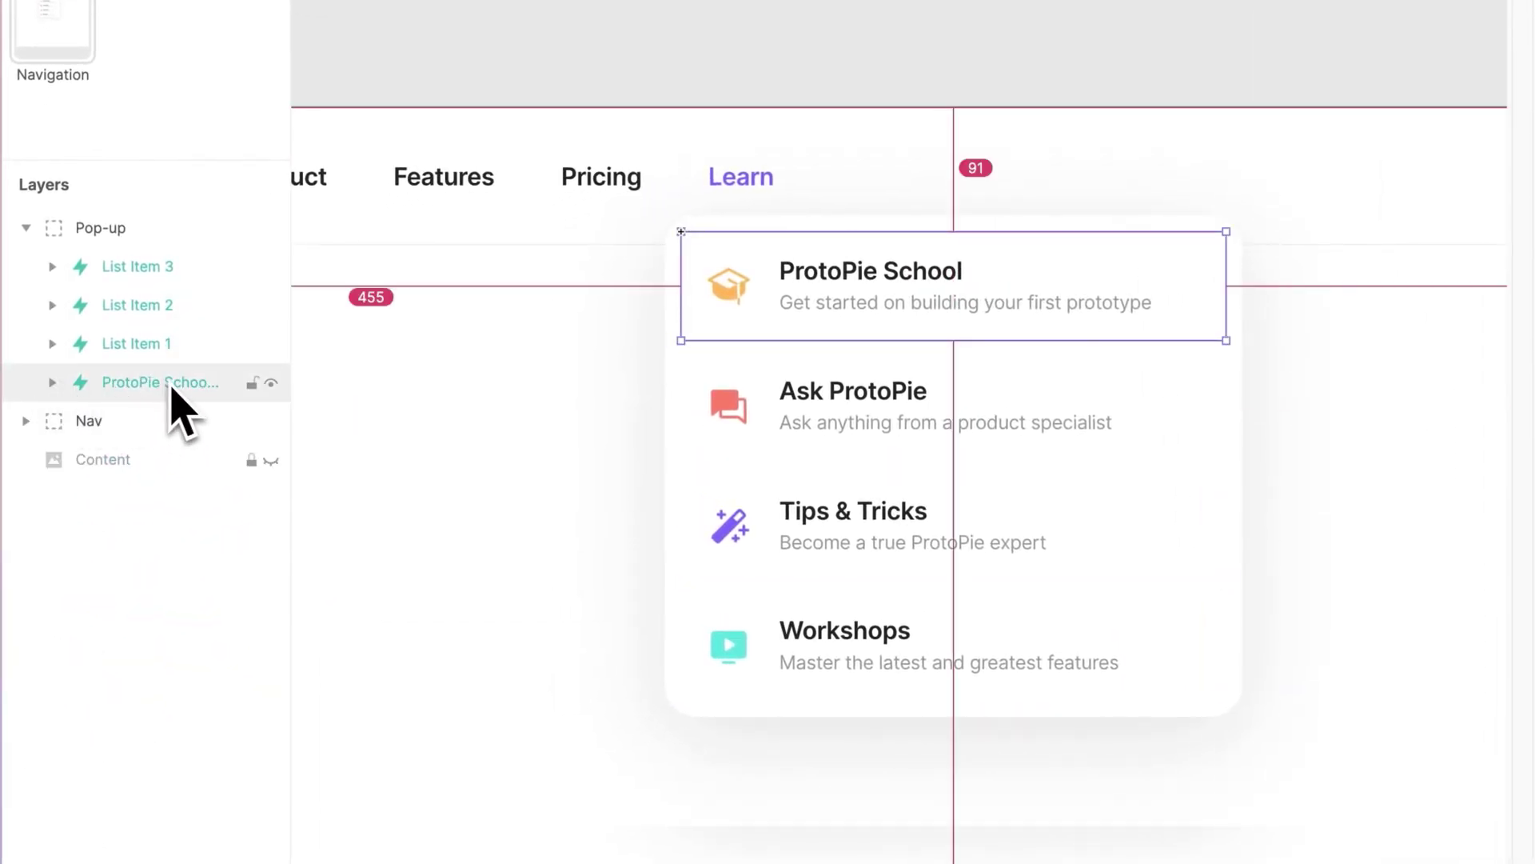
drag(171, 385, 230, 377)
double_click(177, 275)
click(231, 266)
key(BackSpace)
key(BackSpace)
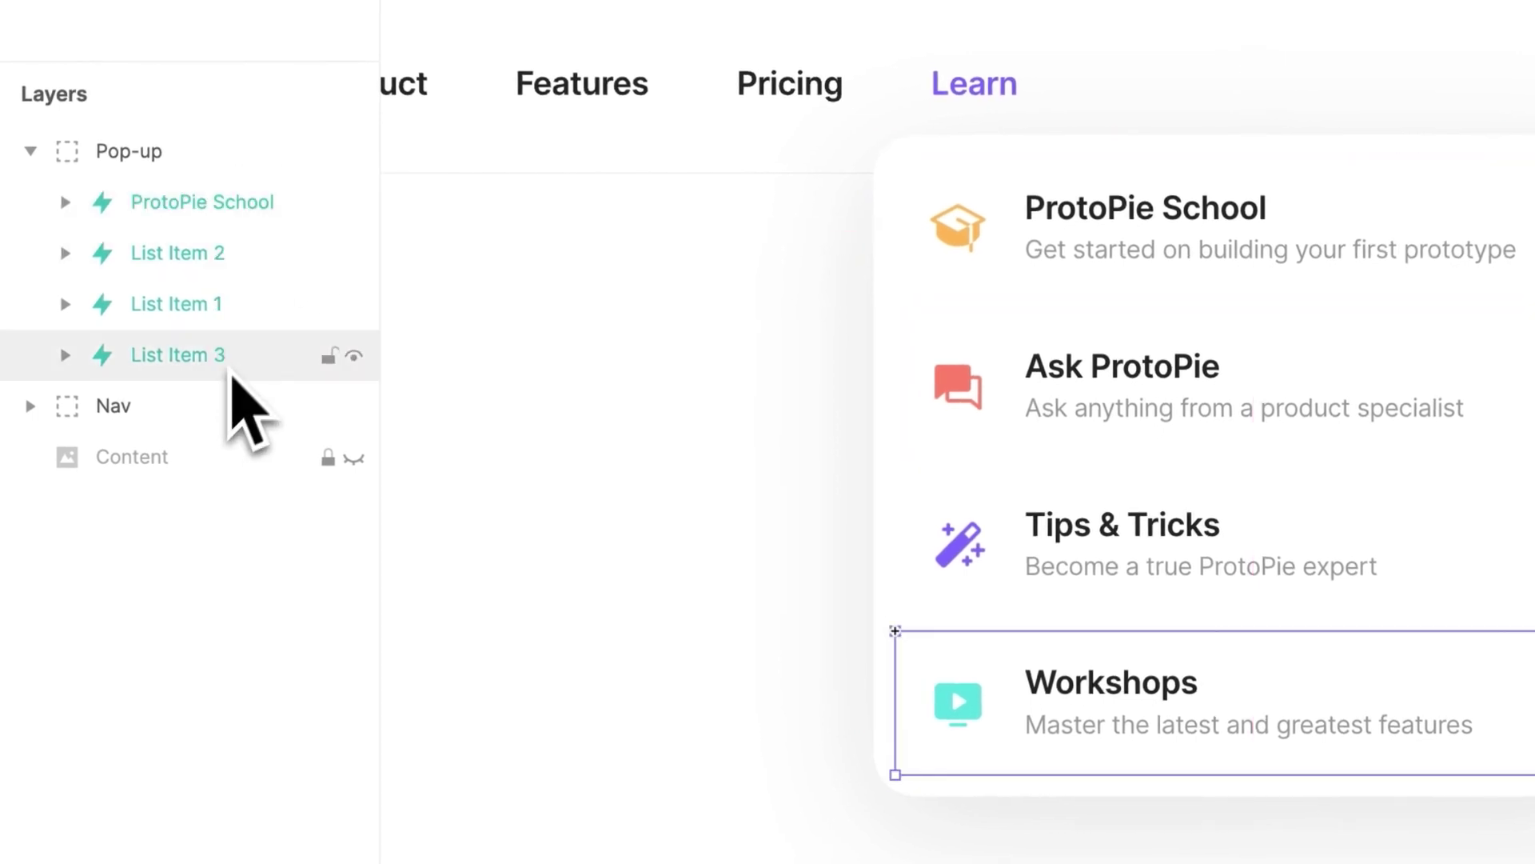
Step: Reorder the List Item layers and rename them Ask ProtoPie, Tips & Tricks and Workshops
drag(236, 304, 243, 240)
double_click(243, 252)
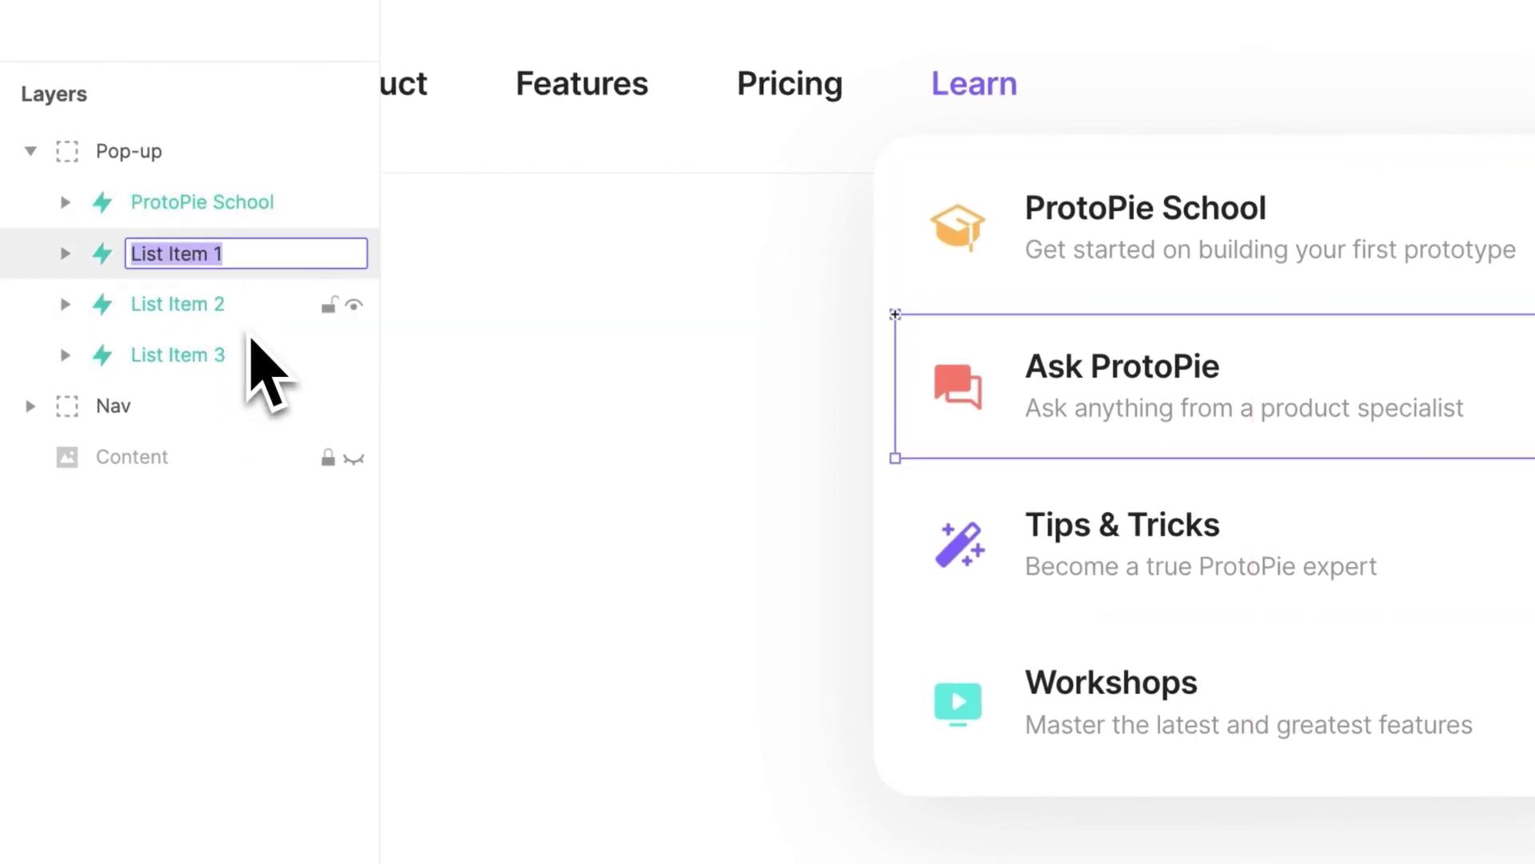
double_click(190, 321)
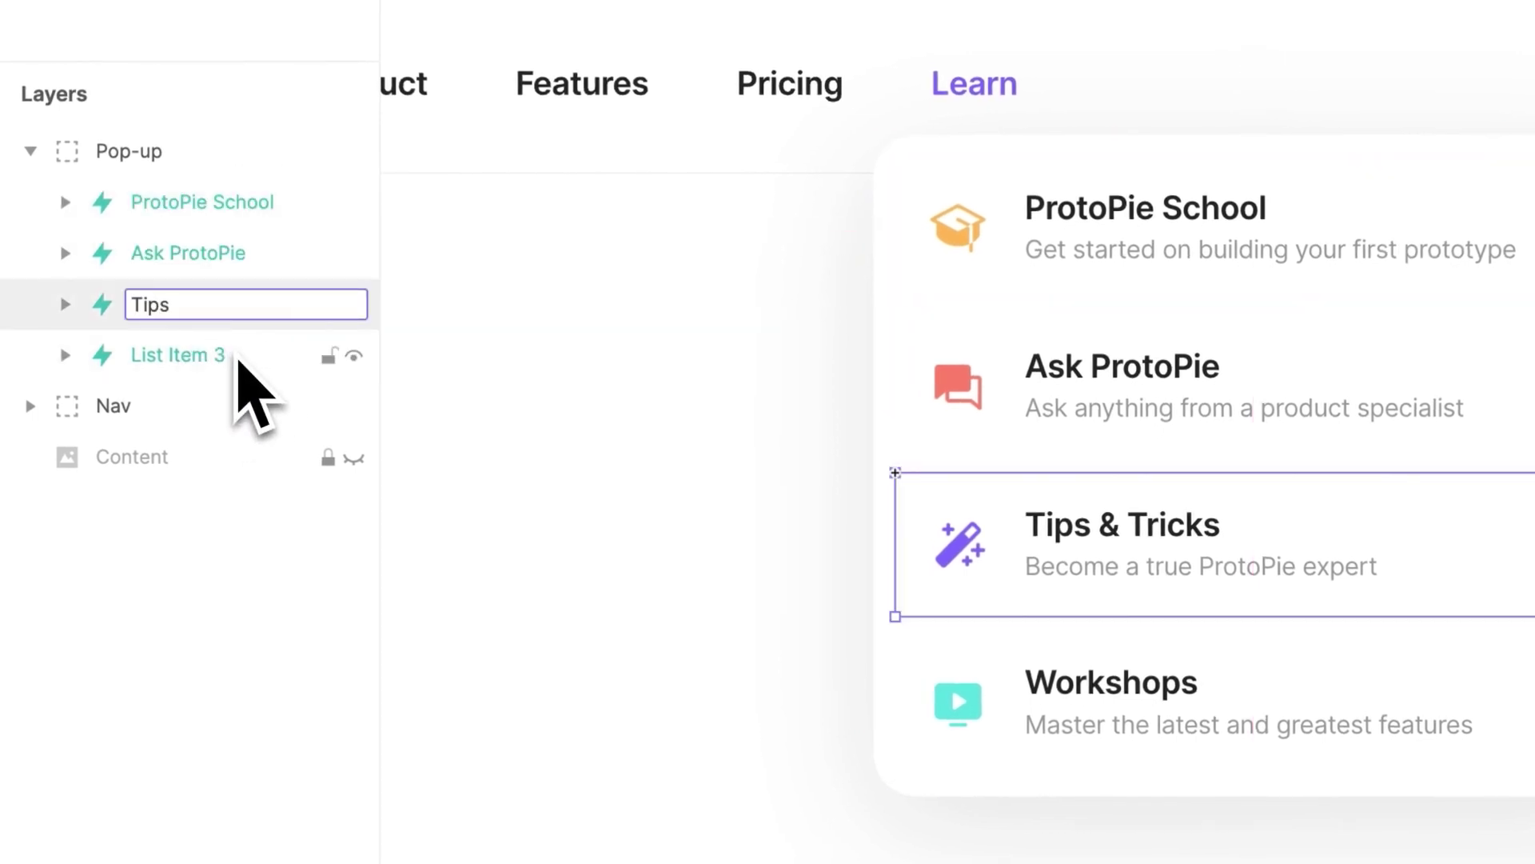
text(Tips & Tricks)
double_click(186, 358)
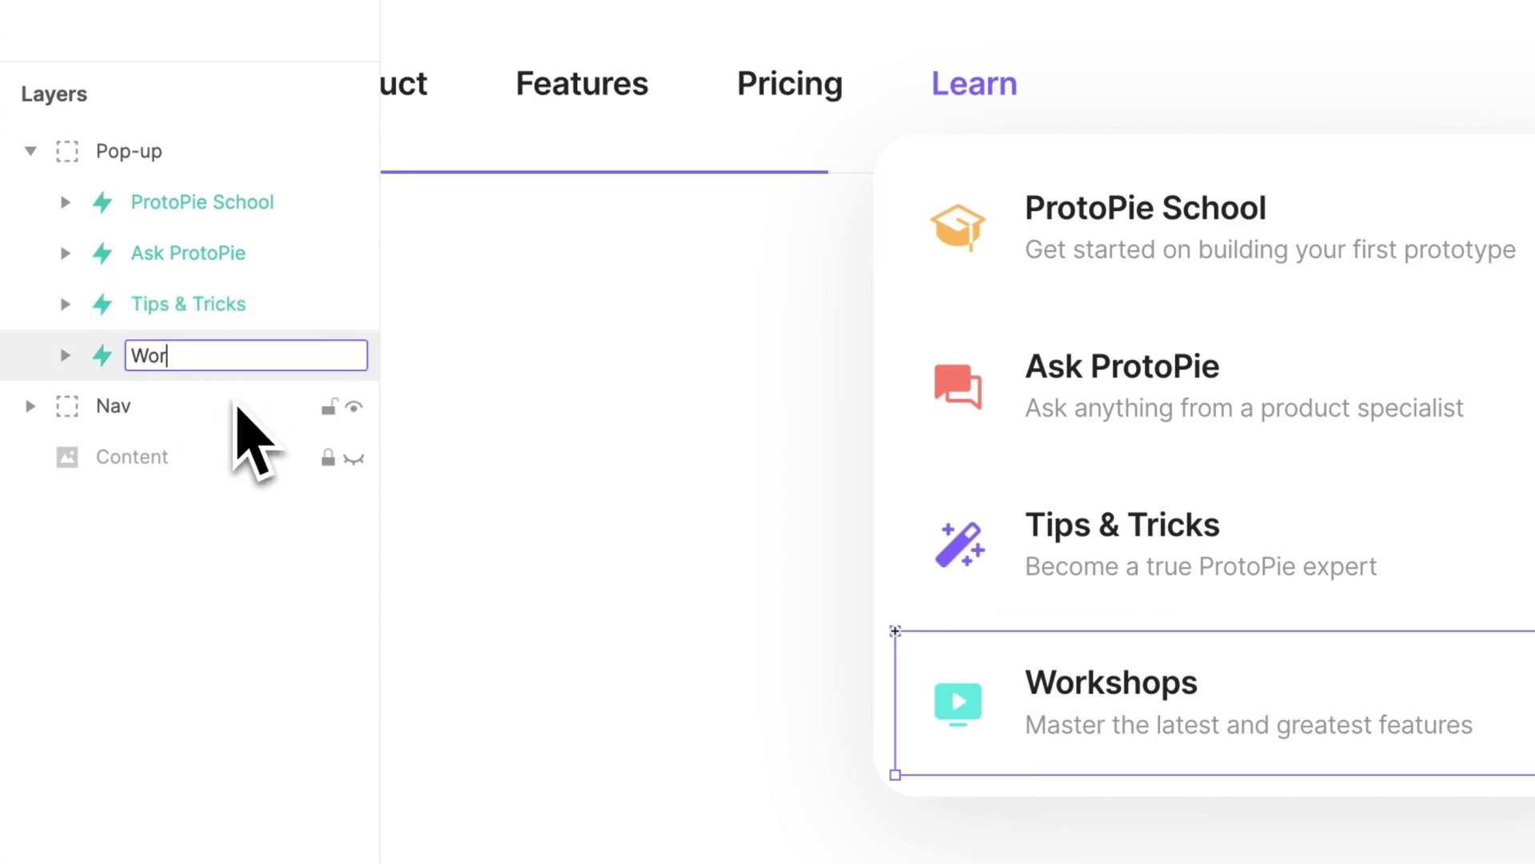
key(Return)
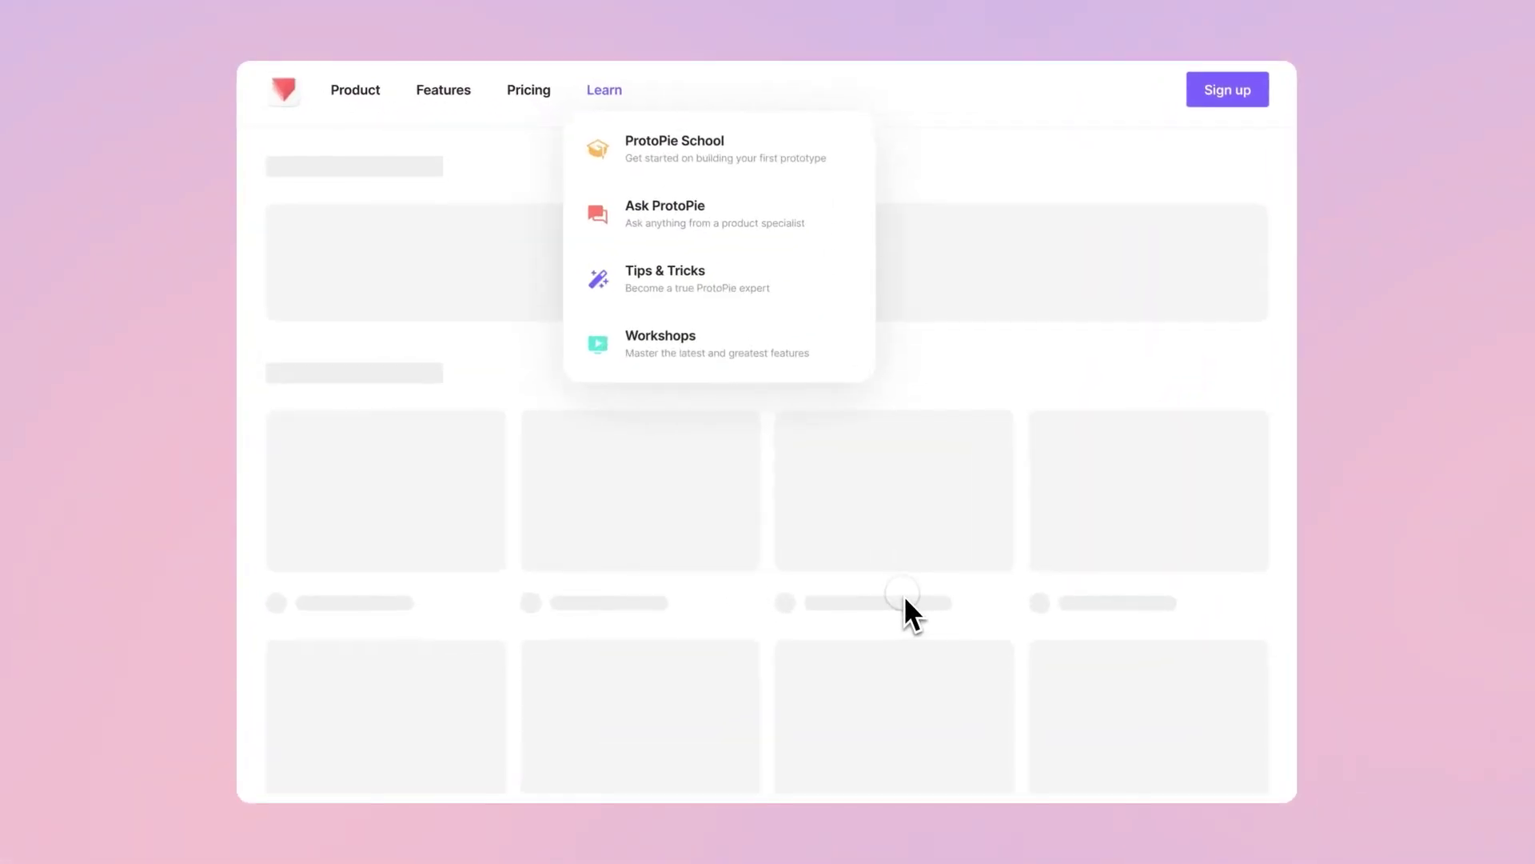